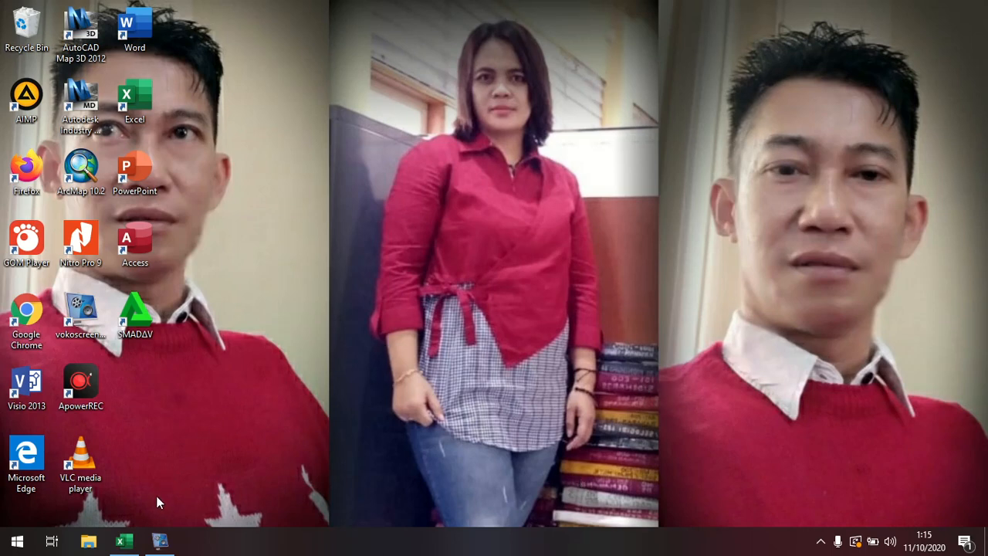
- Switch to Excel's Blangko 103 OK workbook and undo the last change on the Data sheet
{"action": "left_click", "coordinate": [123, 540]}
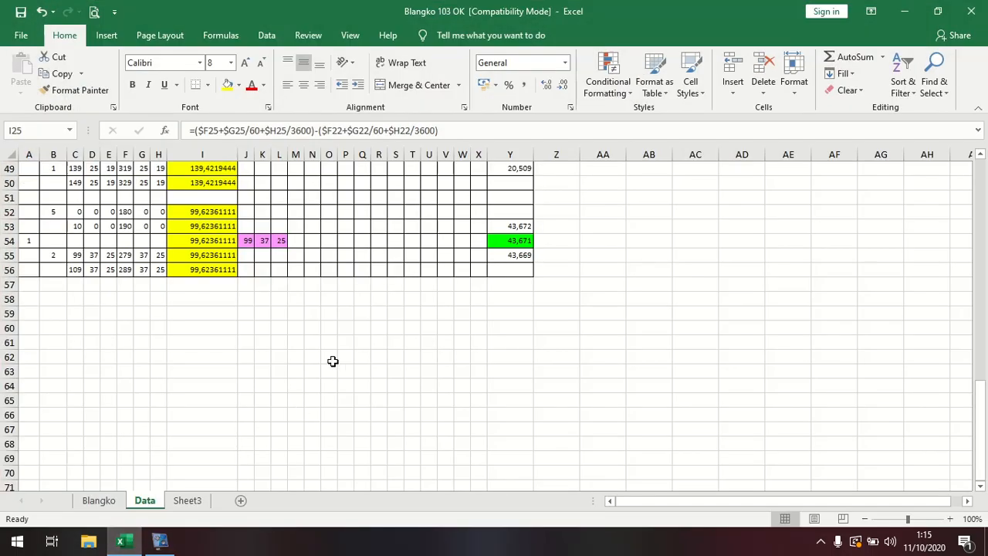
{"action": "scroll", "coordinate": [333, 361], "scroll_direction": "up", "scroll_amount": 16}
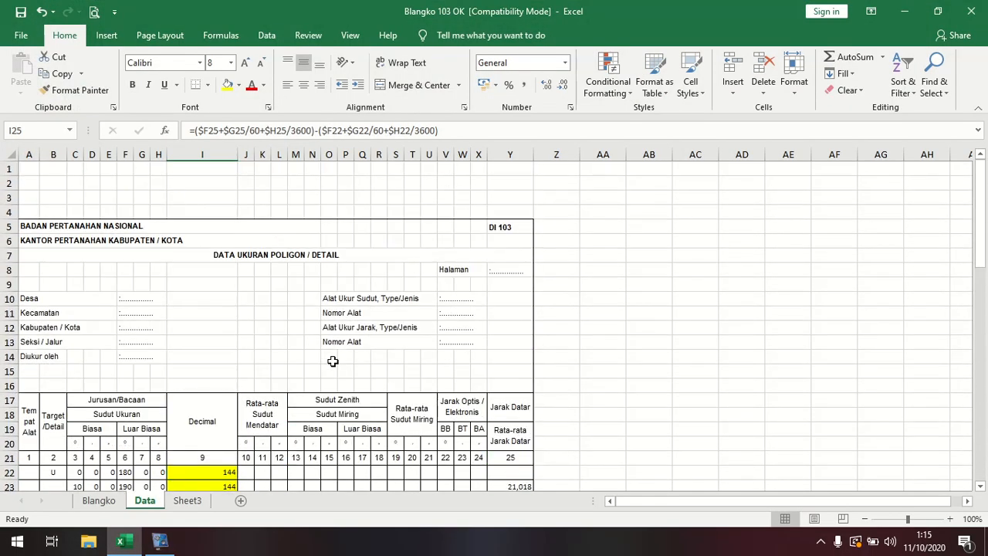
{"action": "scroll", "coordinate": [333, 362], "scroll_direction": "down", "scroll_amount": 2}
{"action": "scroll", "coordinate": [332, 362], "scroll_direction": "up", "scroll_amount": 2}
{"action": "left_click", "coordinate": [42, 17]}
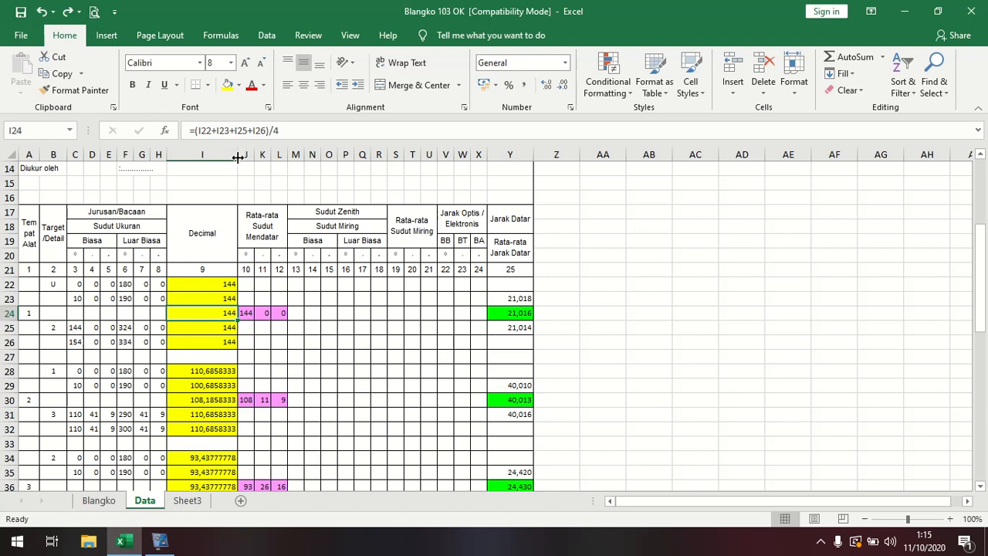
- Narrow the Decimal column I to about one third of its width
{"action": "left_click_drag", "start_coordinate": [237, 157], "coordinate": [194, 158]}
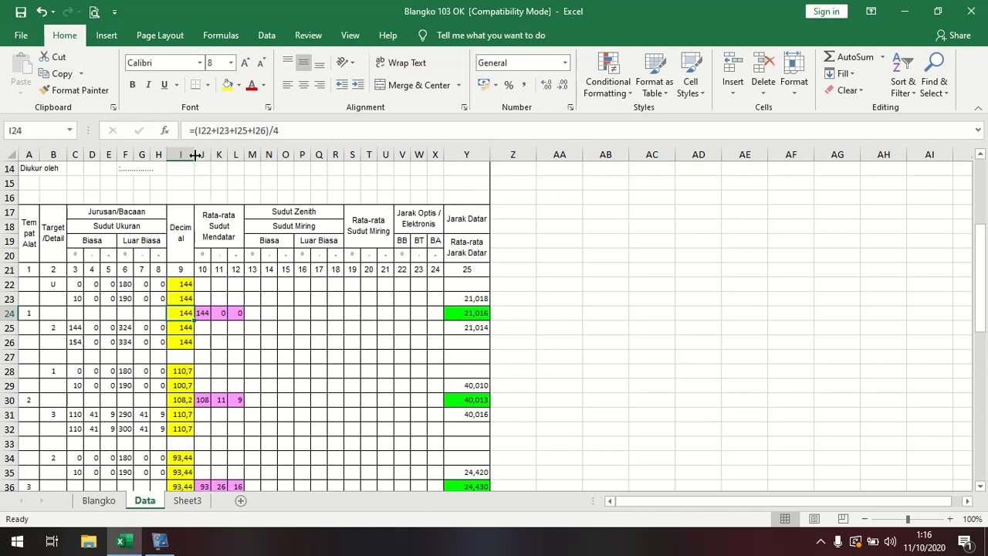
{"action": "left_click_drag", "start_coordinate": [194, 155], "coordinate": [191, 155]}
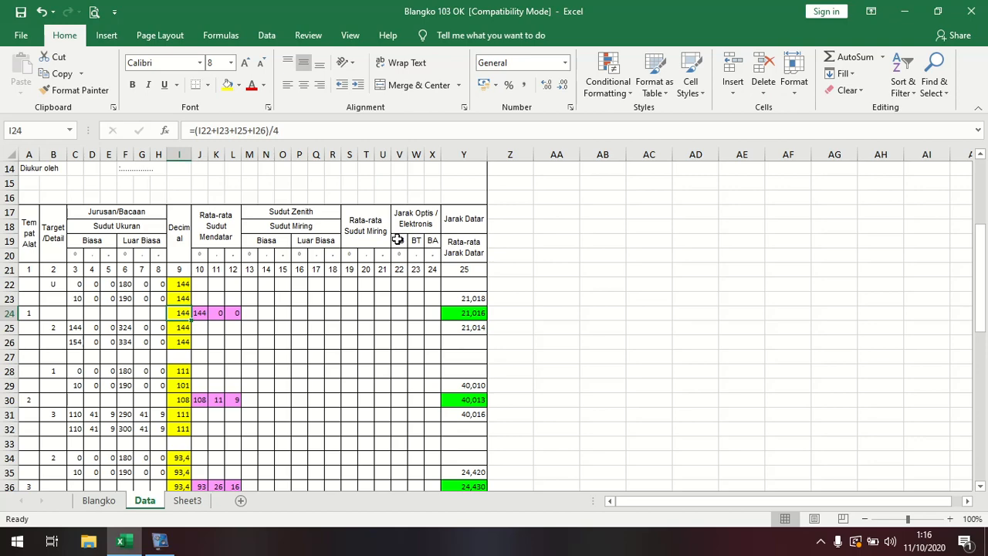
{"action": "scroll", "coordinate": [397, 239], "scroll_direction": "up", "scroll_amount": 4}
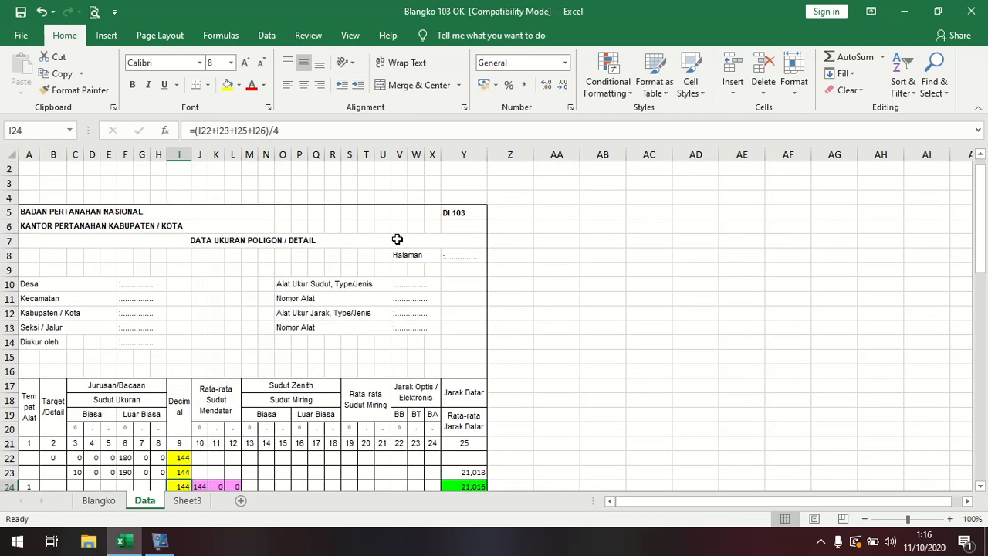
{"action": "scroll", "coordinate": [397, 239], "scroll_direction": "up", "scroll_amount": 1}
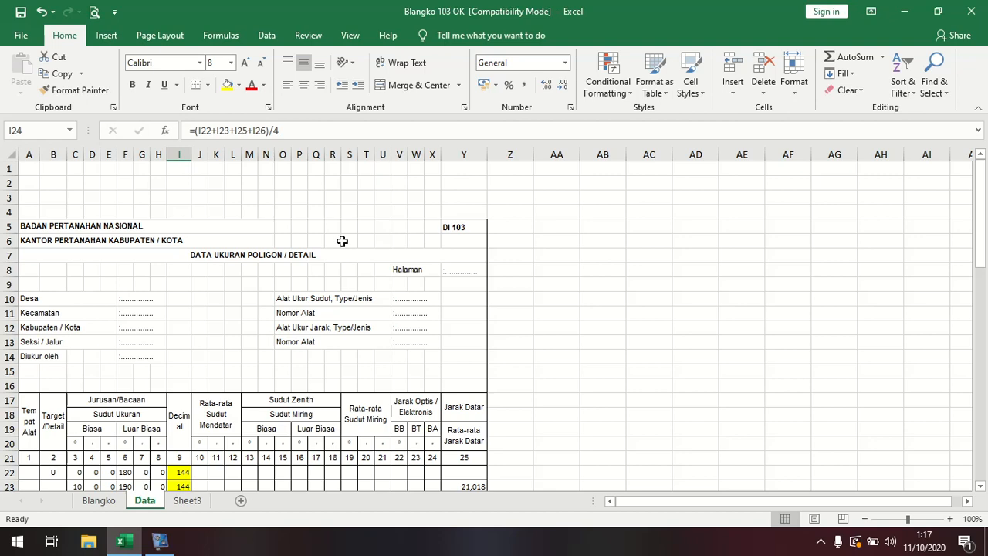
- Review the Tempat Alat station numbers in column A of the measurement table, from row 24 down to row 54
{"action": "scroll", "coordinate": [341, 241], "scroll_direction": "down", "scroll_amount": 3}
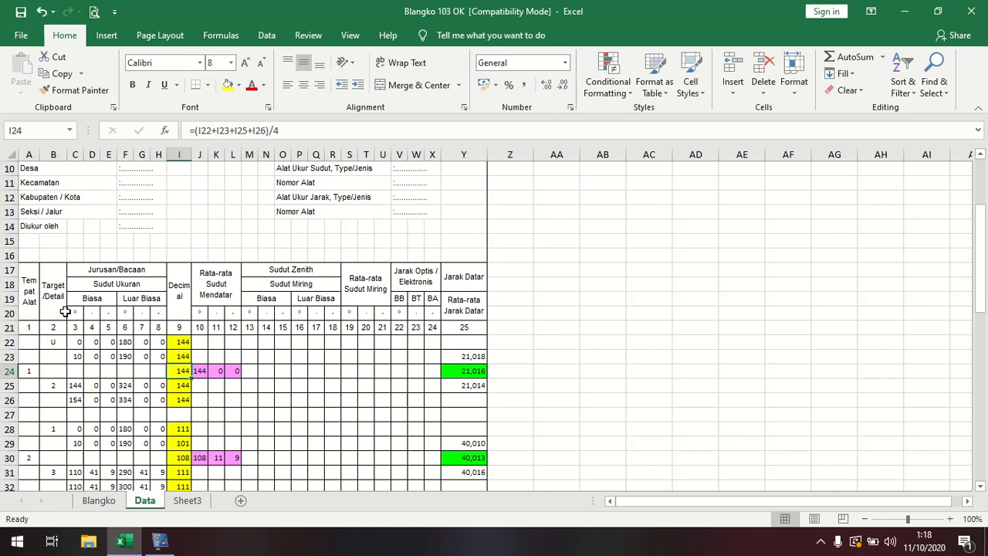
{"action": "scroll", "coordinate": [66, 311], "scroll_direction": "down", "scroll_amount": 1}
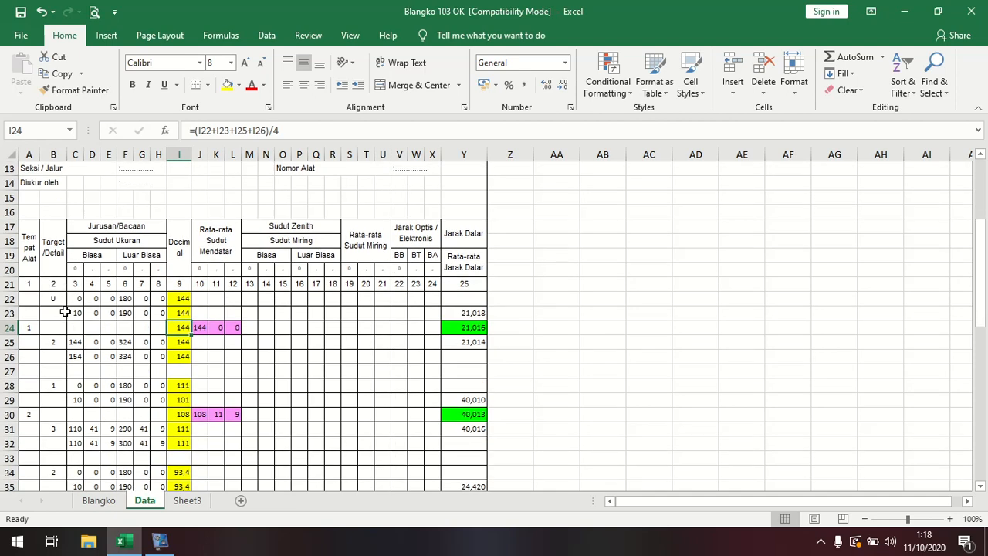
{"action": "scroll", "coordinate": [65, 311], "scroll_direction": "down", "scroll_amount": 1}
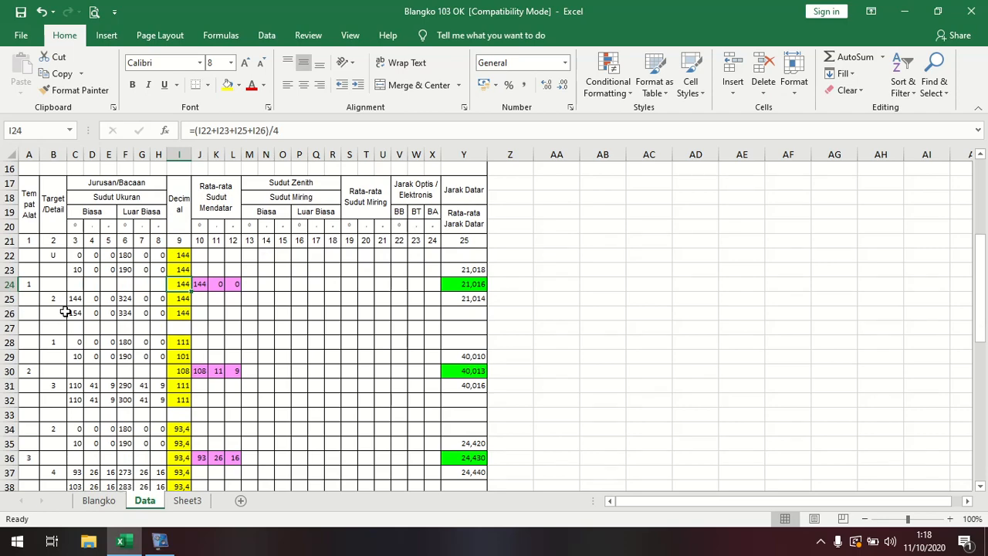
{"action": "scroll", "coordinate": [33, 286], "scroll_direction": "down", "scroll_amount": 2}
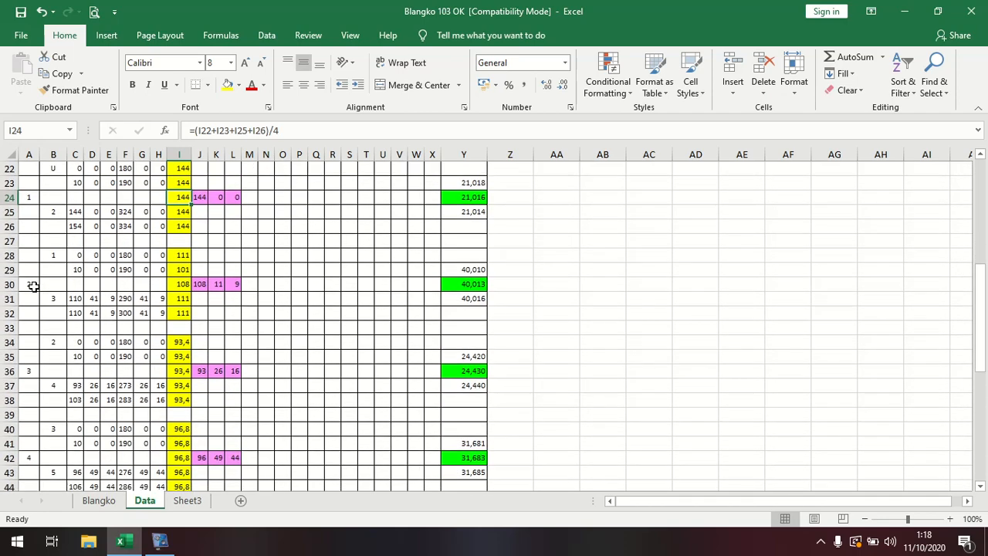
{"action": "scroll", "coordinate": [33, 286], "scroll_direction": "down", "scroll_amount": 1}
{"action": "left_click", "coordinate": [33, 240]}
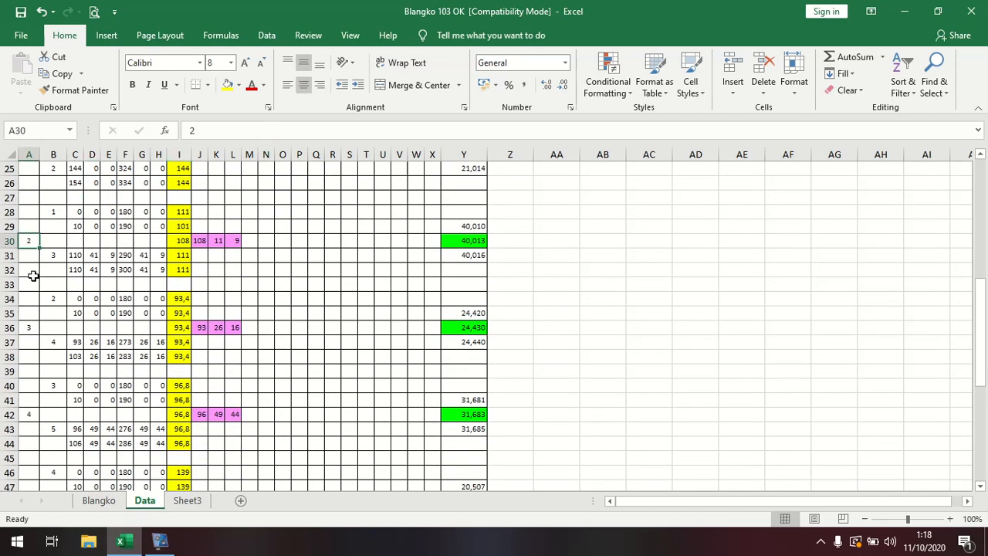
{"action": "left_click", "coordinate": [33, 326]}
{"action": "scroll", "coordinate": [30, 325], "scroll_direction": "down", "scroll_amount": 2}
{"action": "left_click", "coordinate": [31, 325]}
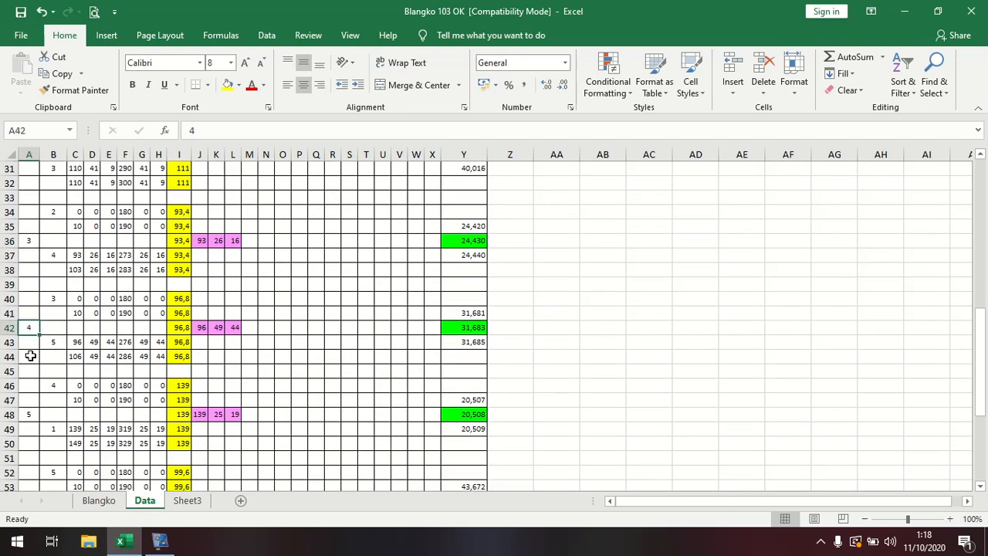
{"action": "scroll", "coordinate": [30, 356], "scroll_direction": "down", "scroll_amount": 1}
{"action": "left_click", "coordinate": [30, 369]}
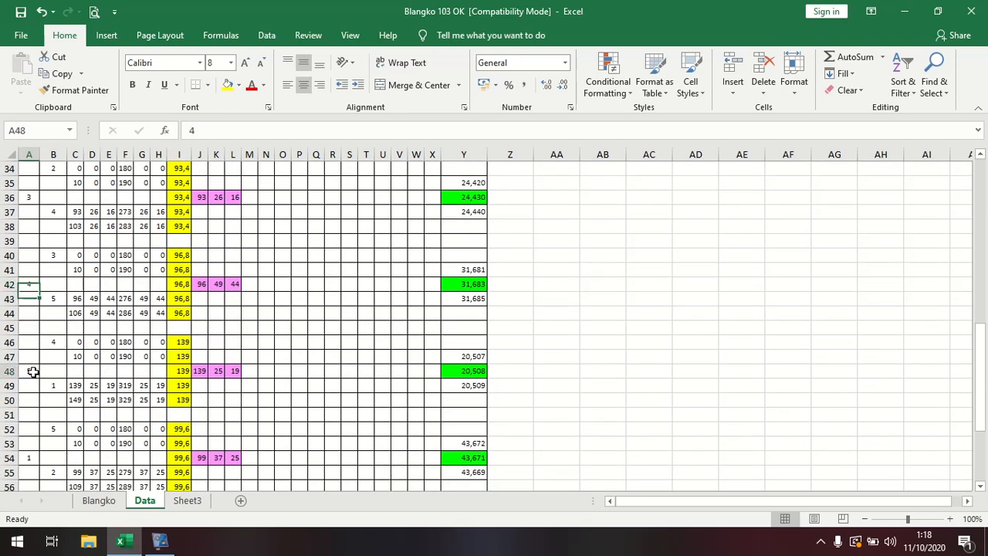
{"action": "scroll", "coordinate": [32, 371], "scroll_direction": "down", "scroll_amount": 2}
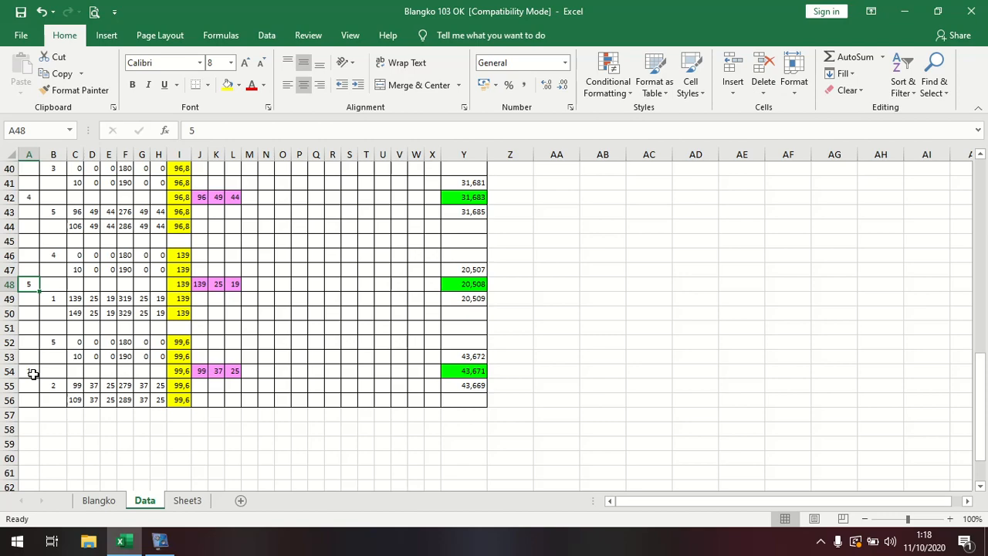
{"action": "scroll", "coordinate": [33, 373], "scroll_direction": "up", "scroll_amount": 12}
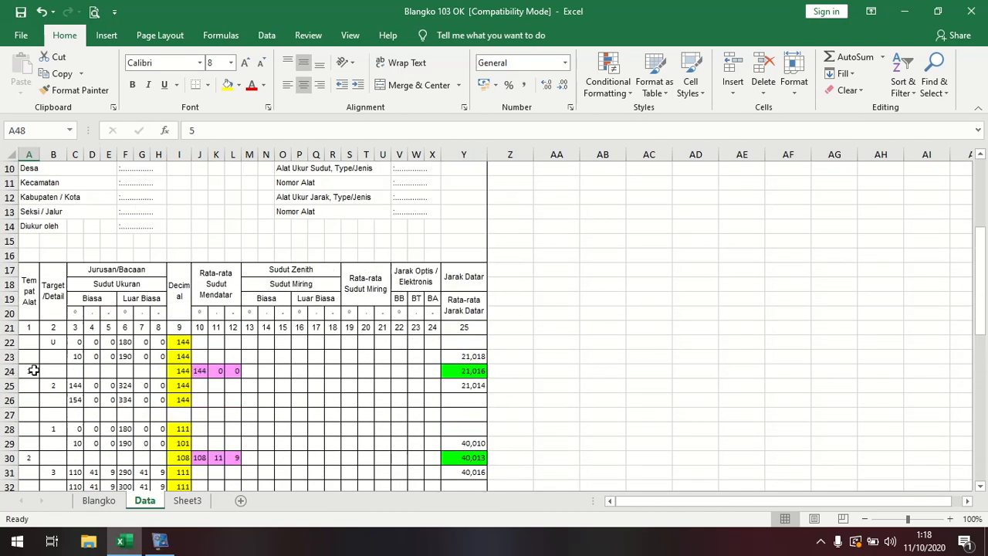
- Examine the row 24 station and its targets in B22 and B25, and look over the remaining stations
{"action": "scroll", "coordinate": [34, 363], "scroll_direction": "down", "scroll_amount": 3}
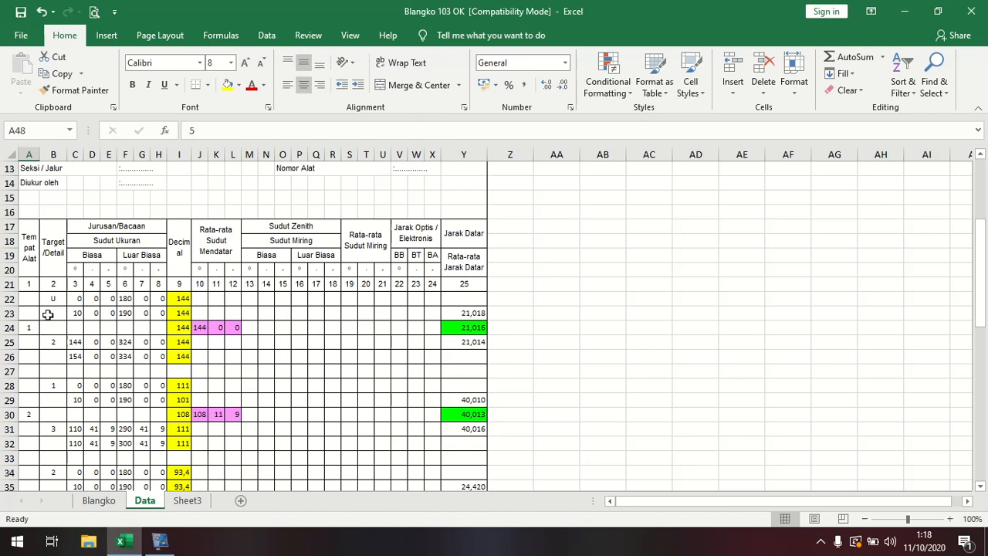
{"action": "left_click", "coordinate": [54, 299]}
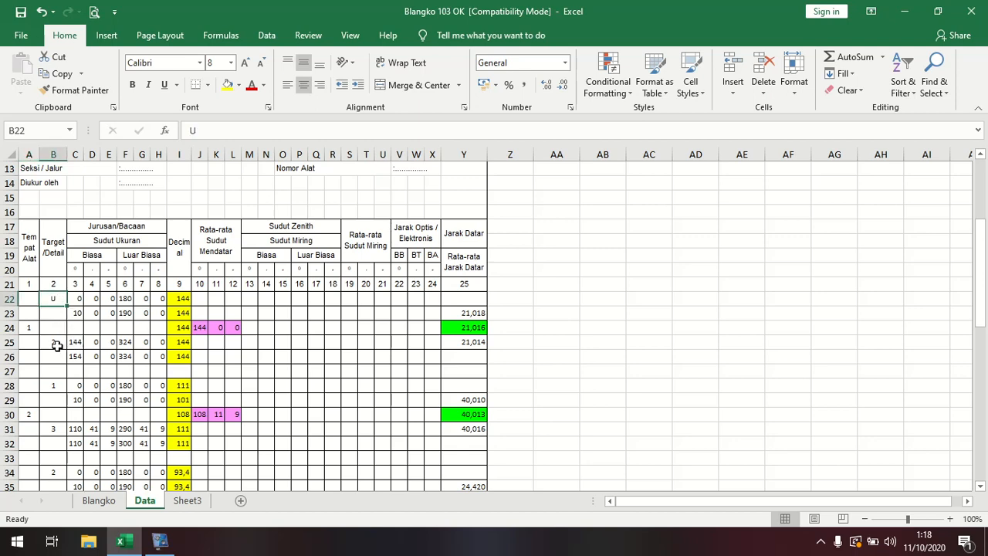
{"action": "left_click", "coordinate": [57, 346]}
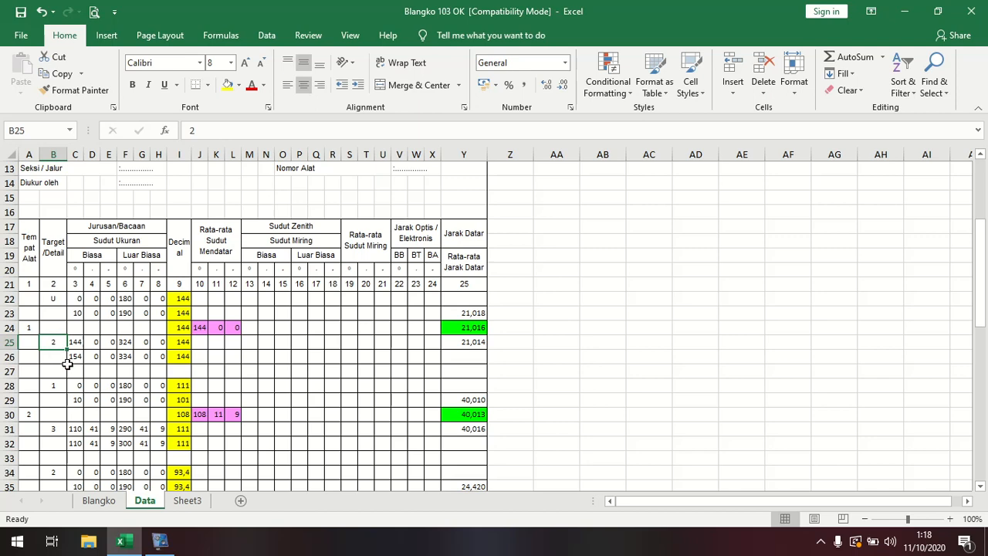
{"action": "left_click", "coordinate": [30, 327]}
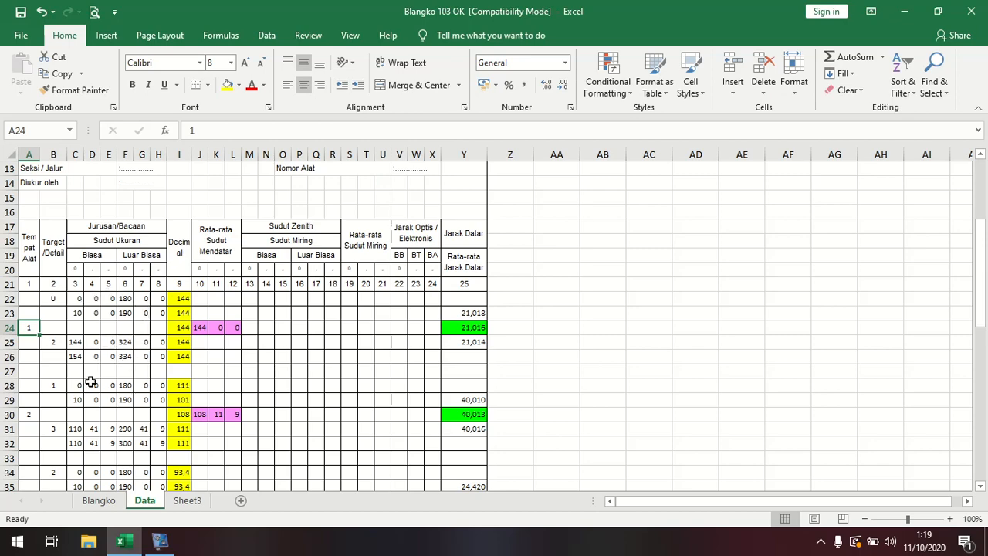
{"action": "scroll", "coordinate": [95, 461], "scroll_direction": "down", "scroll_amount": 8}
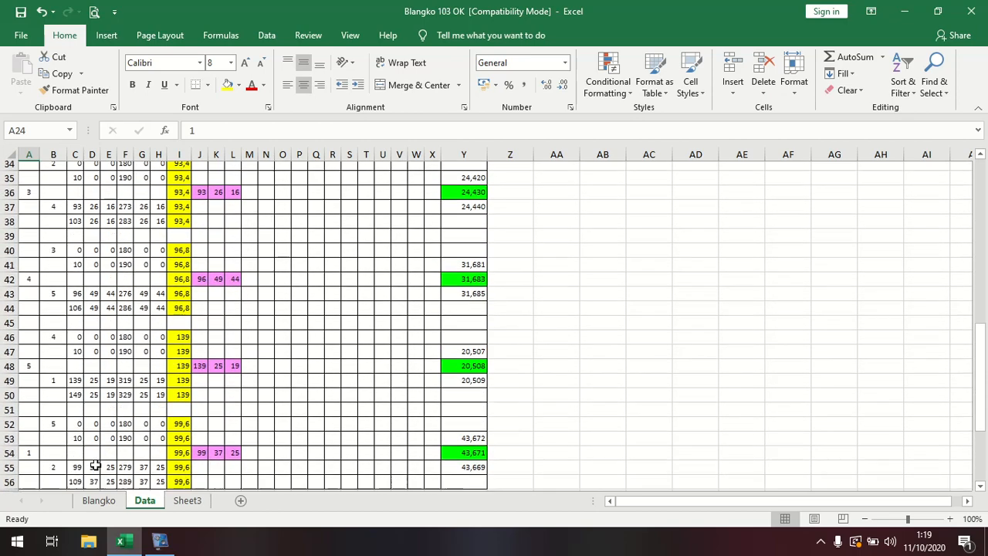
{"action": "scroll", "coordinate": [101, 440], "scroll_direction": "up", "scroll_amount": 8}
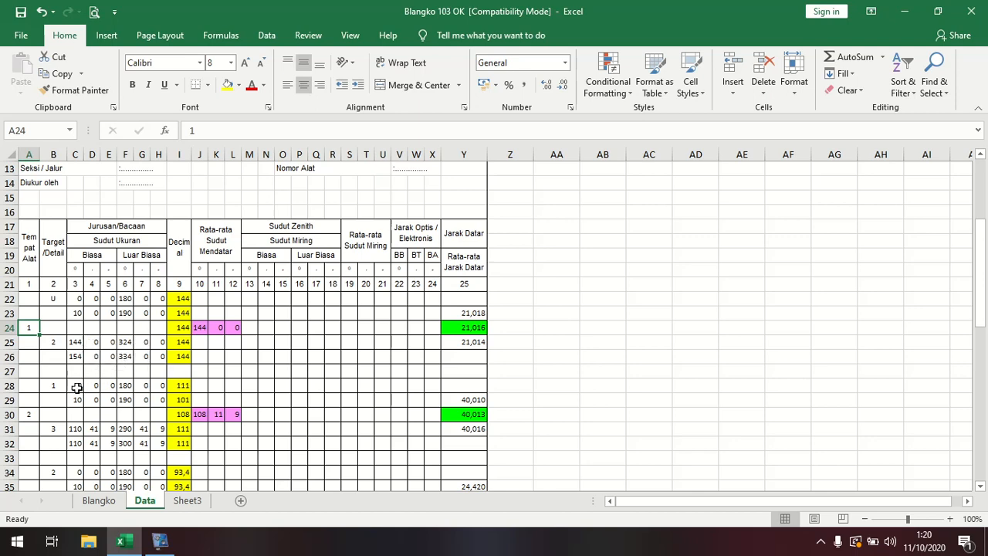
- Examine the row 30 station with its targets in B28 and B31, and the closing station in A54
{"action": "scroll", "coordinate": [76, 388], "scroll_direction": "down", "scroll_amount": 1}
{"action": "scroll", "coordinate": [75, 388], "scroll_direction": "down", "scroll_amount": 1}
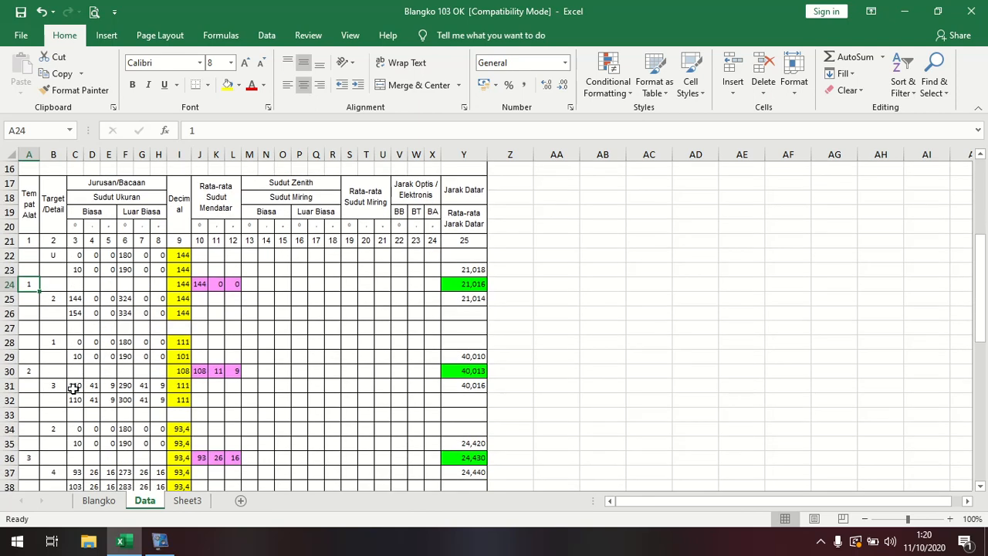
{"action": "left_click", "coordinate": [33, 374]}
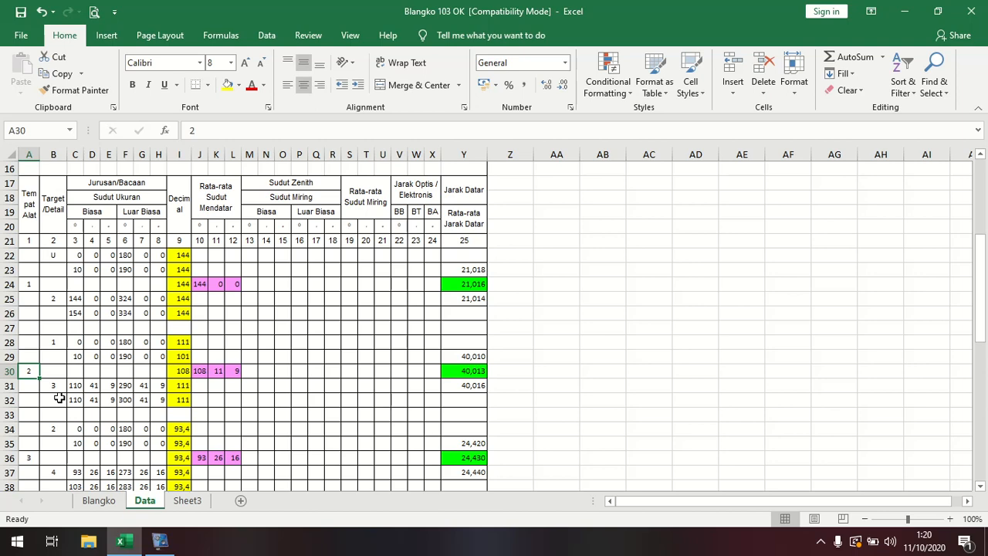
{"action": "left_click", "coordinate": [52, 343]}
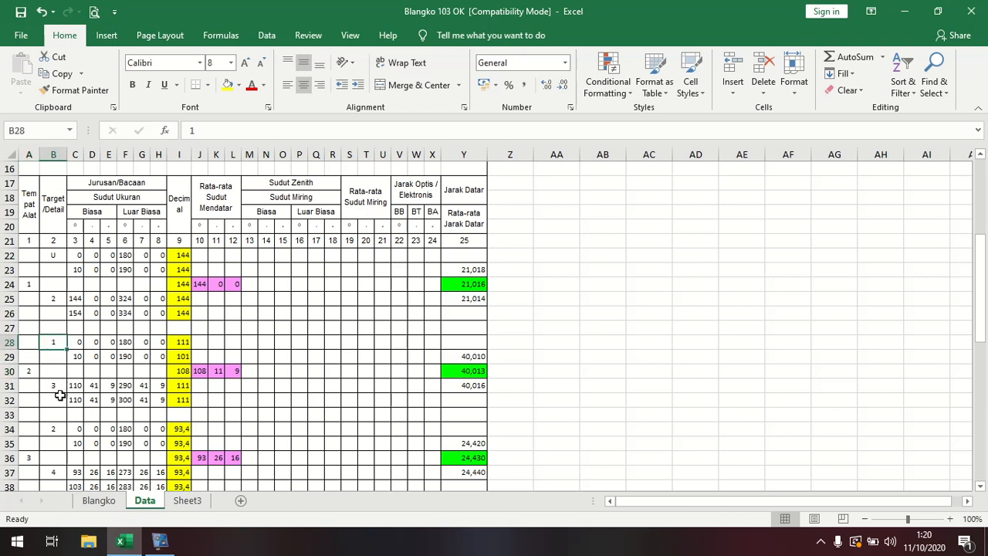
{"action": "left_click", "coordinate": [55, 390]}
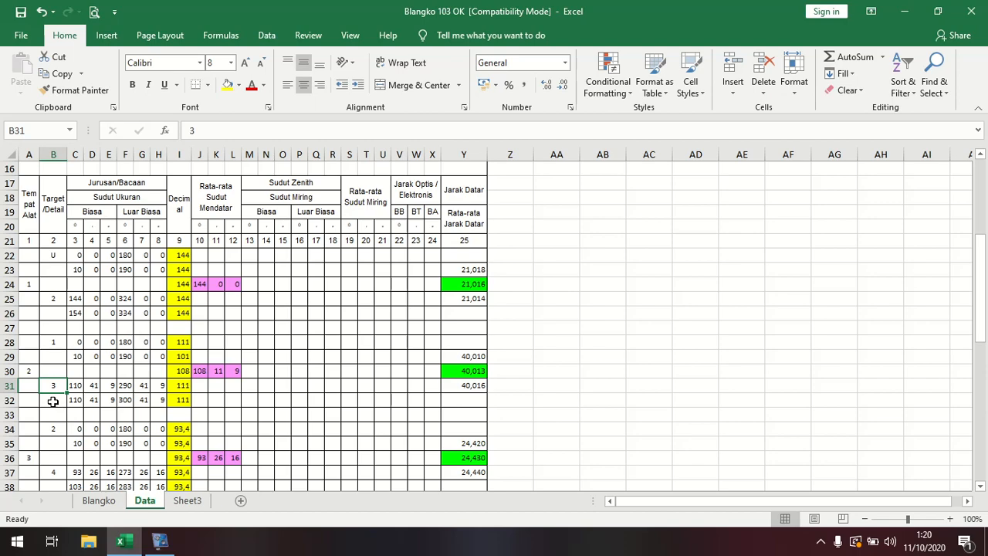
{"action": "scroll", "coordinate": [53, 401], "scroll_direction": "down", "scroll_amount": 2}
{"action": "scroll", "coordinate": [52, 401], "scroll_direction": "down", "scroll_amount": 5}
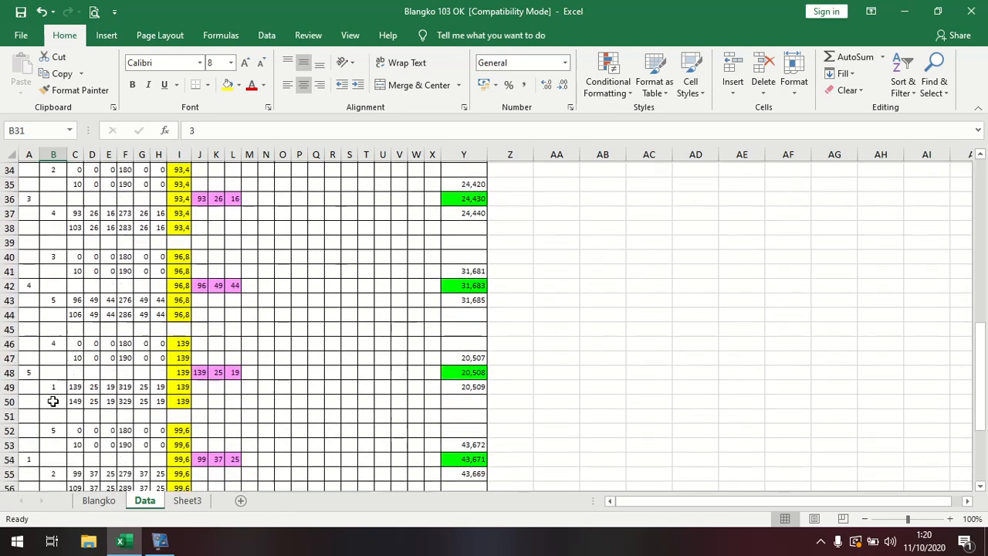
{"action": "scroll", "coordinate": [30, 376], "scroll_direction": "down", "scroll_amount": 1}
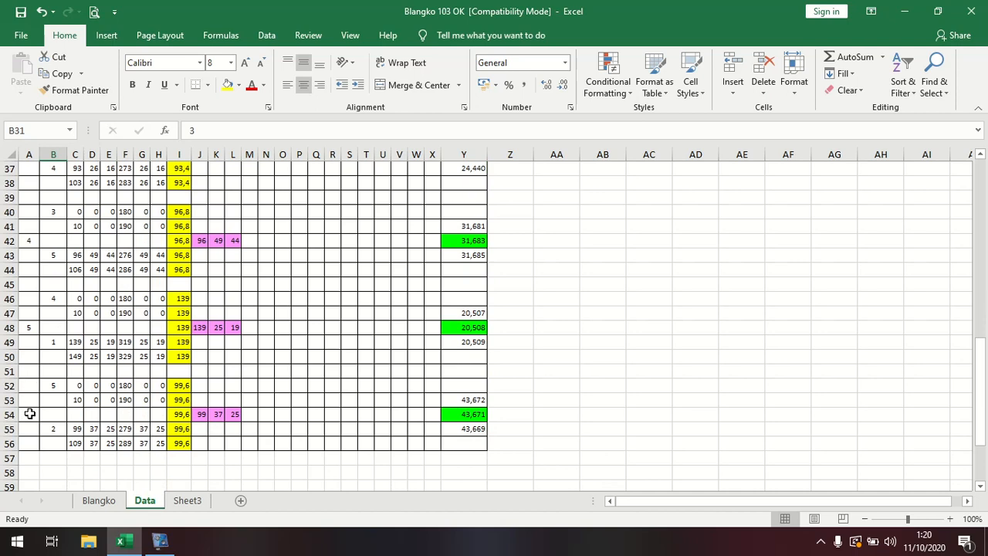
{"action": "left_click", "coordinate": [30, 414]}
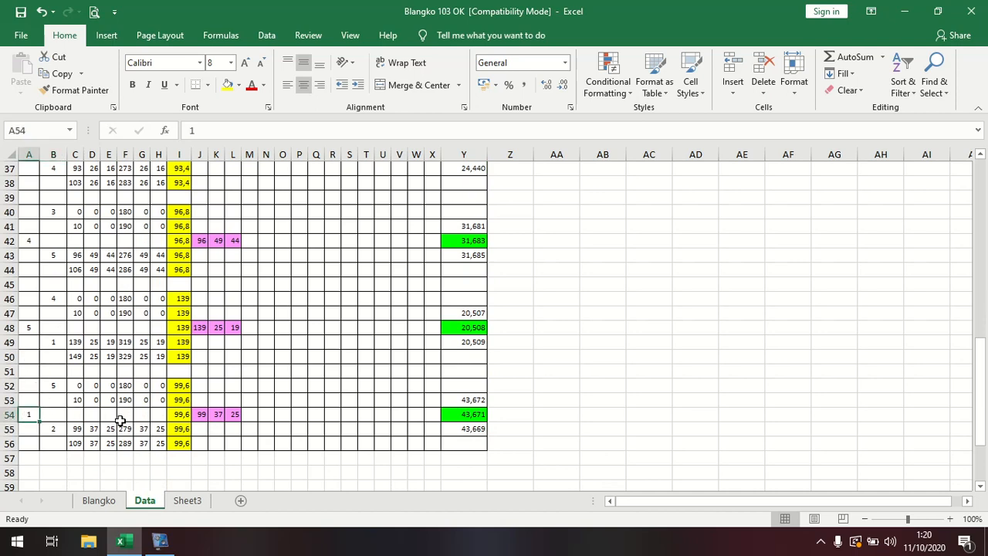
{"action": "scroll", "coordinate": [120, 421], "scroll_direction": "up", "scroll_amount": 9}
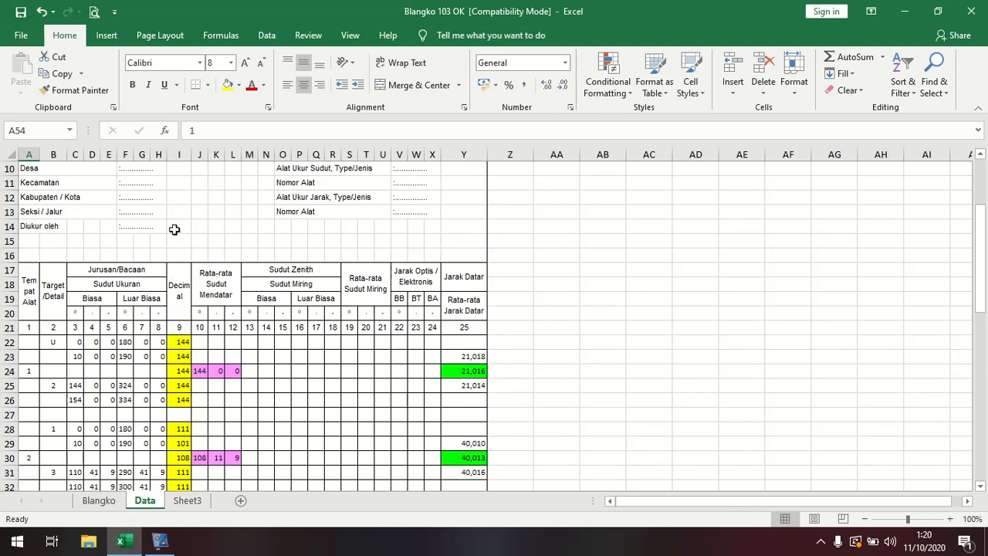
- Look over the Decimal column and open the angle formula in I22 for editing to inspect its referenced cells
{"action": "left_click", "coordinate": [181, 155]}
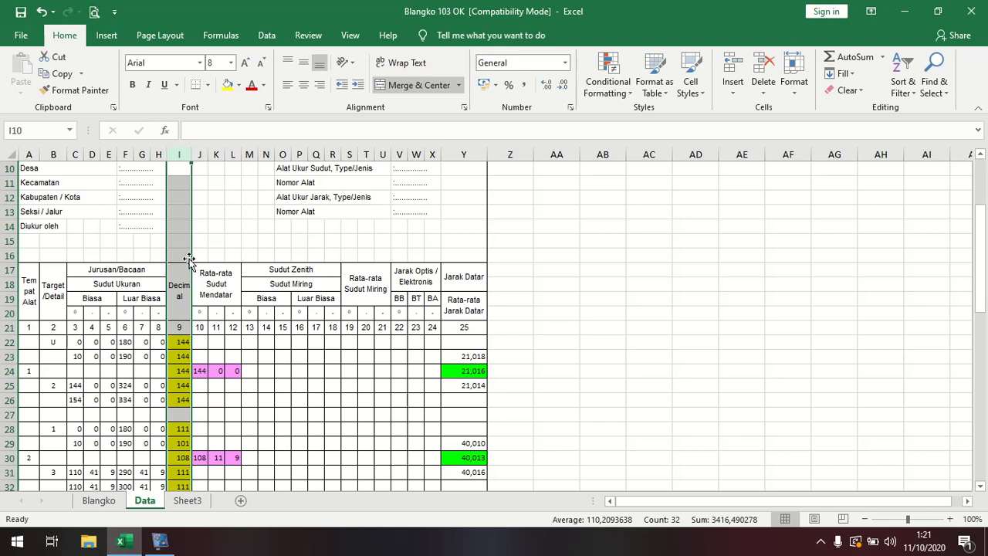
{"action": "left_click", "coordinate": [298, 245]}
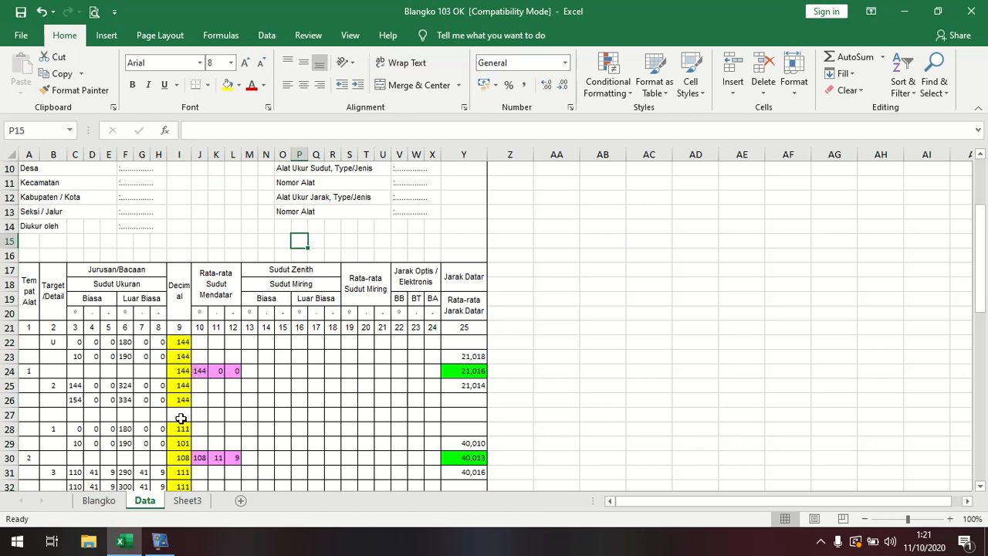
{"action": "scroll", "coordinate": [181, 437], "scroll_direction": "down", "scroll_amount": 1}
{"action": "scroll", "coordinate": [182, 437], "scroll_direction": "down", "scroll_amount": 2}
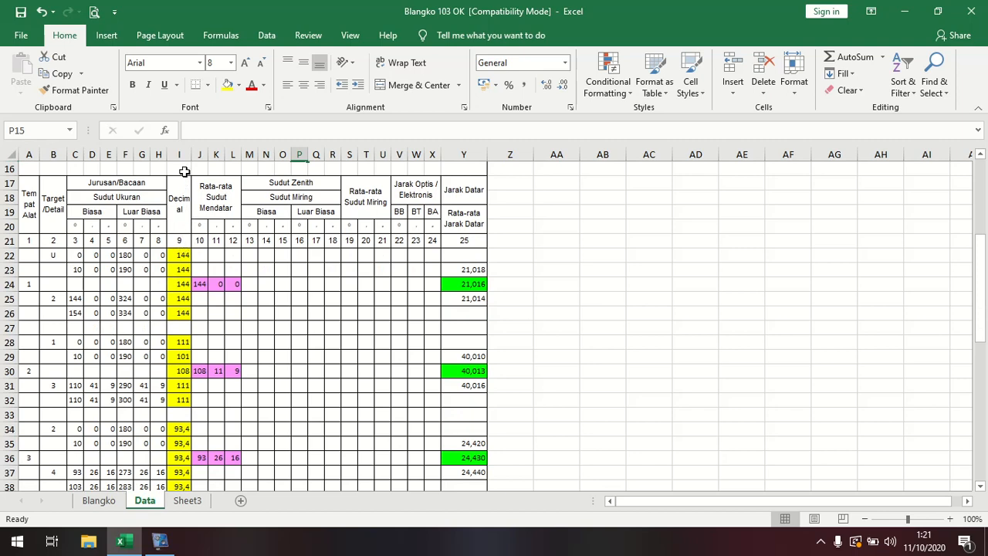
{"action": "left_click", "coordinate": [186, 256]}
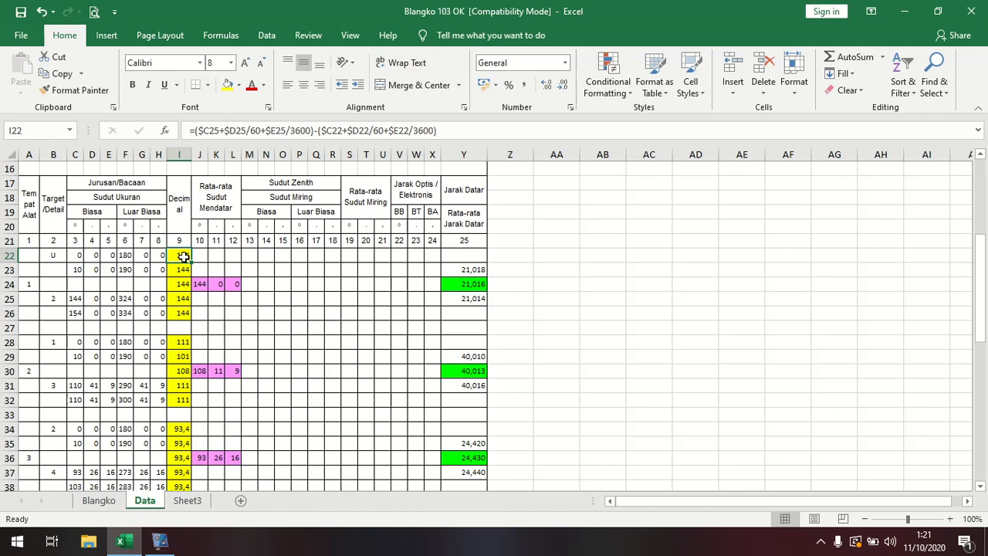
{"action": "double_click", "coordinate": [183, 257]}
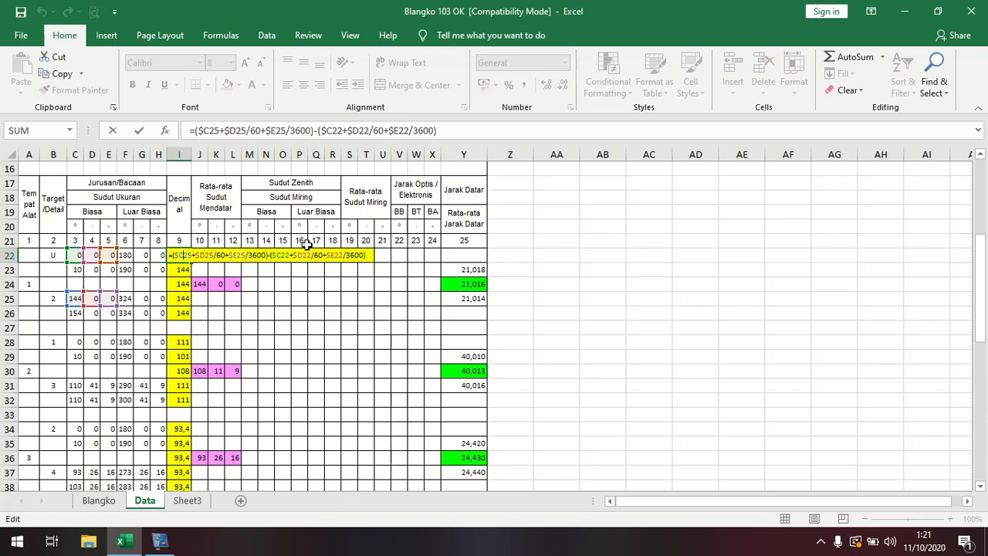
- Leave the I22 formula and re-examine the station in A24 with its targets in B25 and B22
{"action": "left_click", "coordinate": [32, 286]}
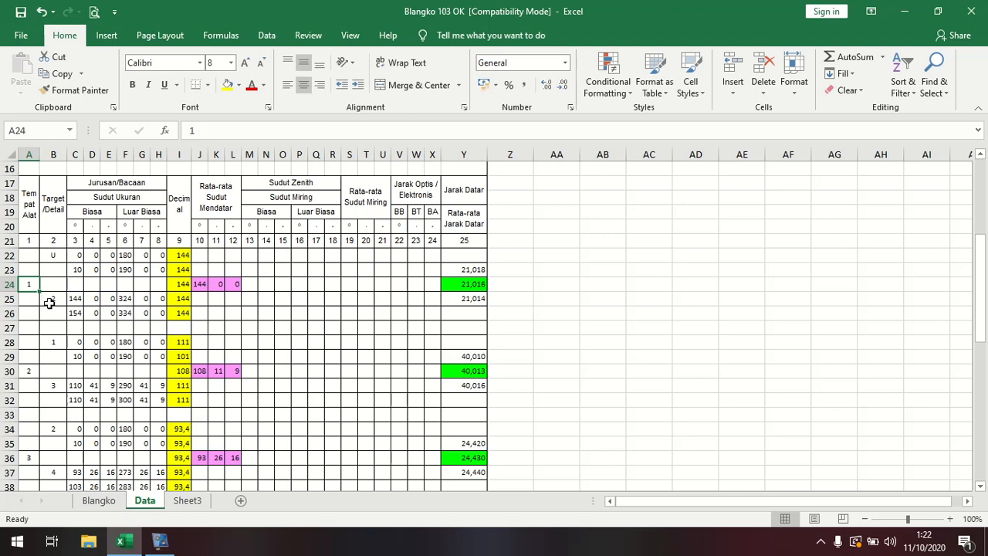
{"action": "left_click", "coordinate": [51, 301]}
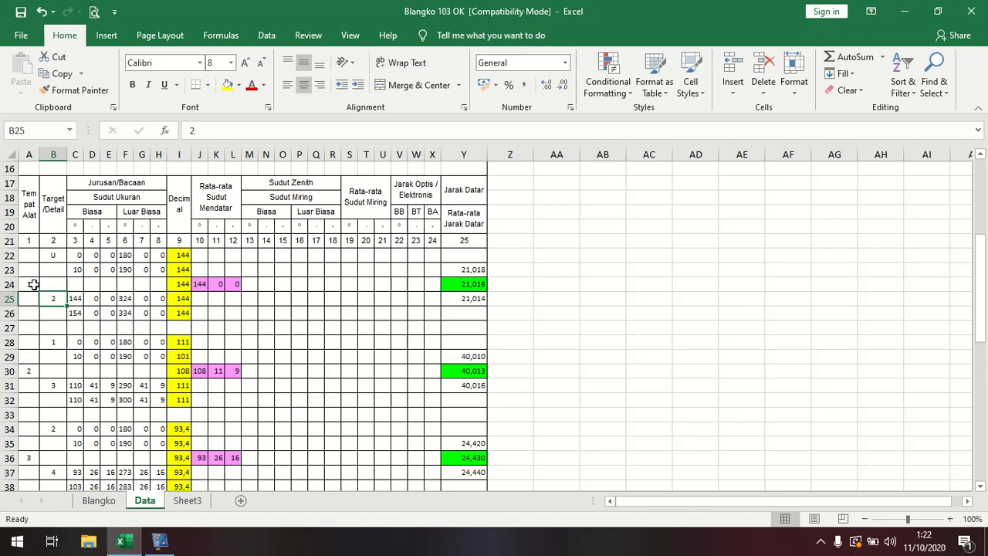
{"action": "left_click", "coordinate": [34, 284]}
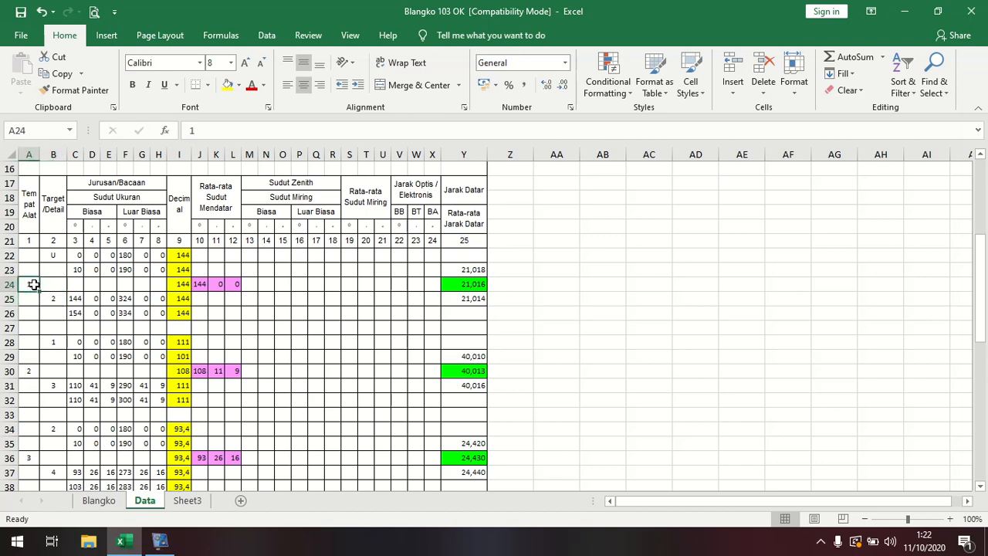
{"action": "left_click", "coordinate": [60, 259]}
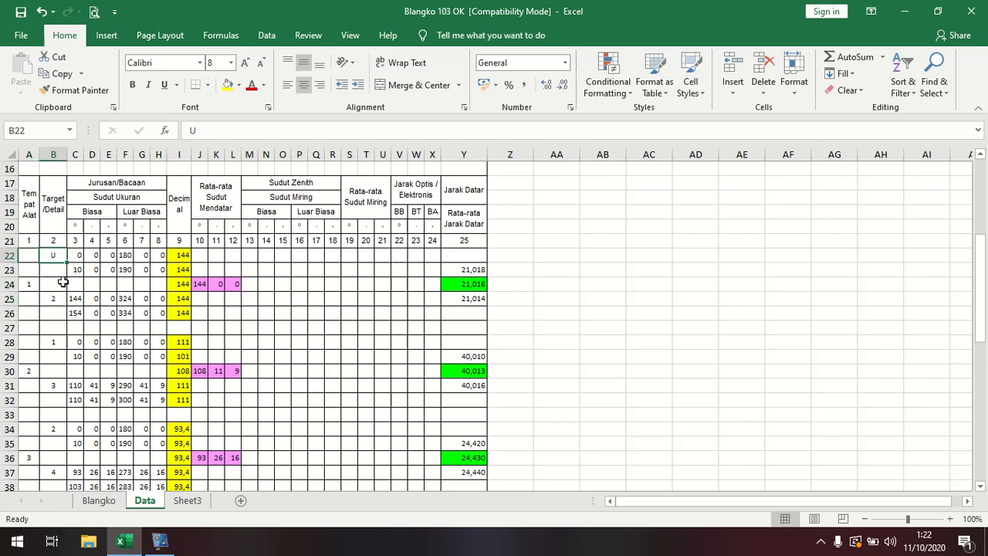
- Inspect the Biasa decimal angle formulas in I22 and I23 together with the reading cells they reference
{"action": "double_click", "coordinate": [182, 255]}
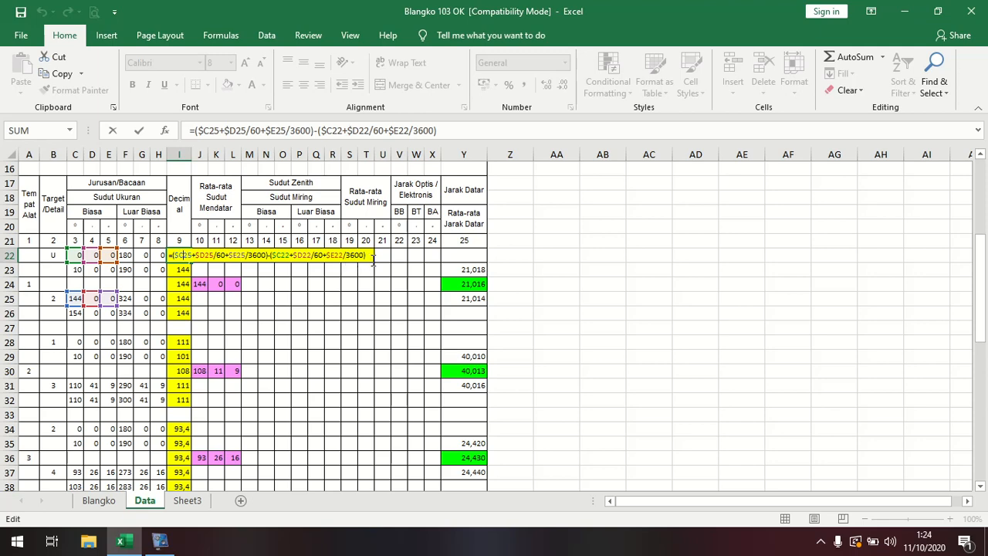
{"action": "key", "text": "Return"}
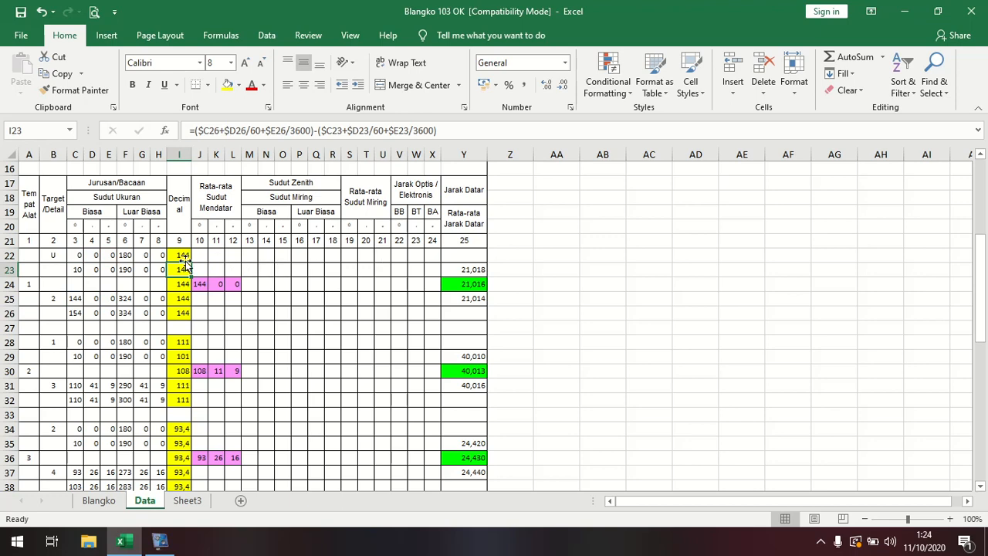
{"action": "left_click", "coordinate": [185, 256]}
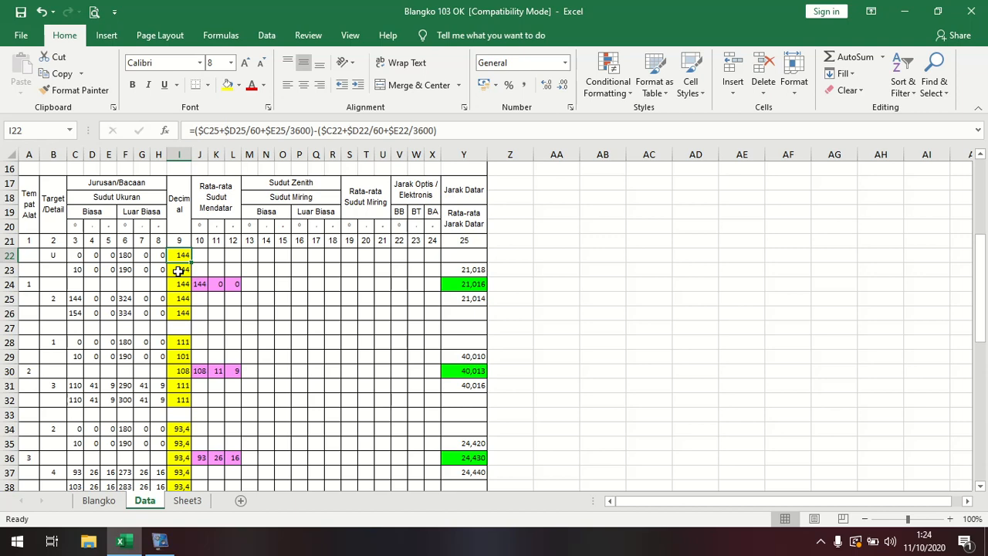
{"action": "double_click", "coordinate": [178, 271]}
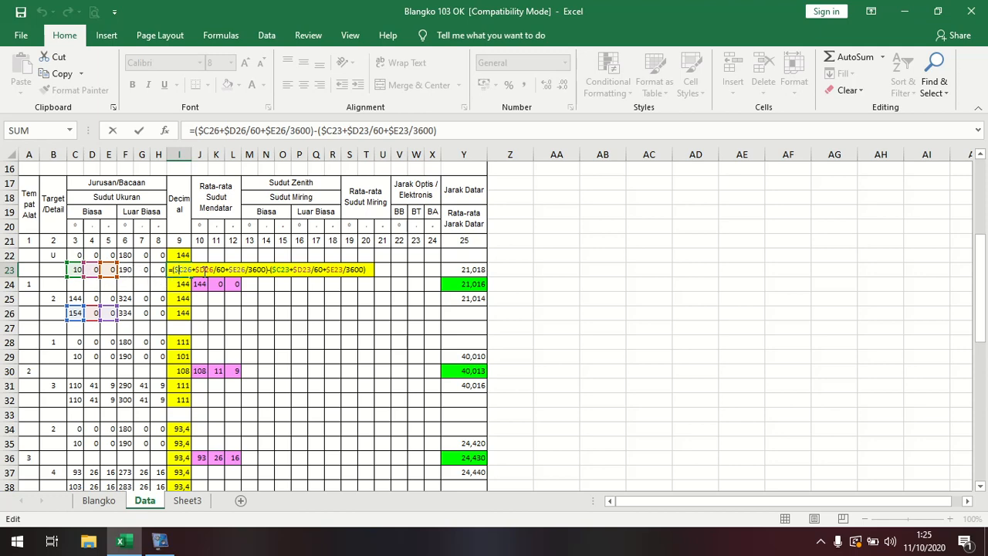
{"action": "key", "text": "Return"}
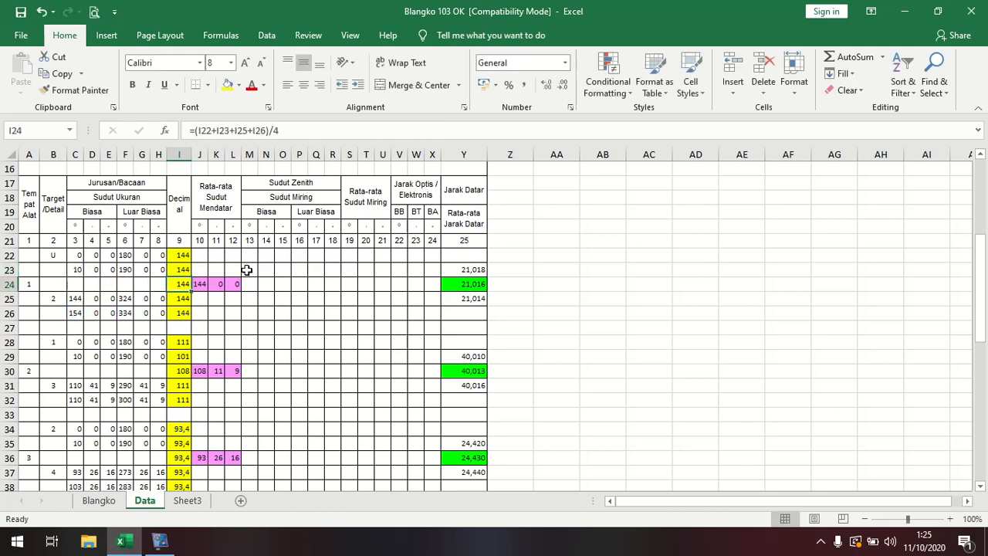
{"action": "left_click", "coordinate": [186, 270]}
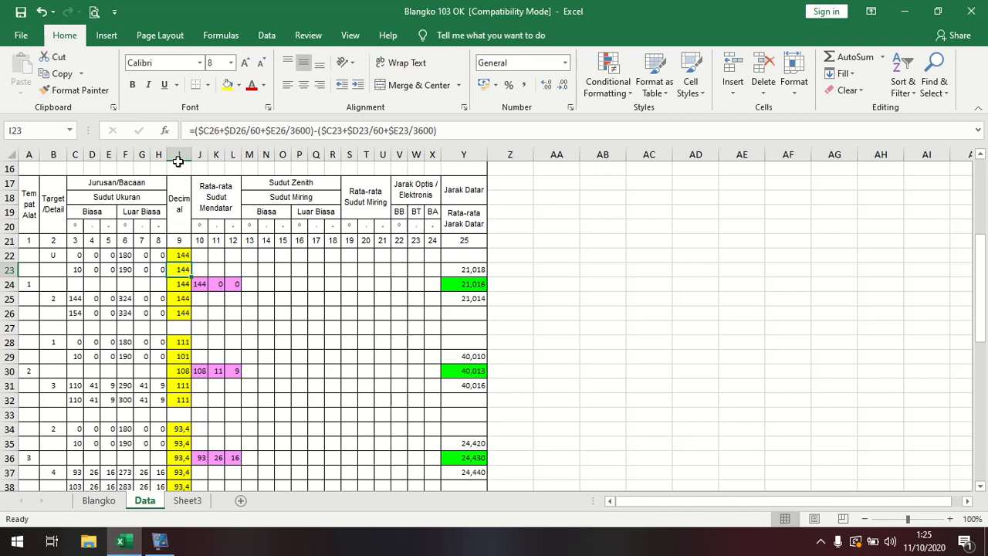
- Inspect the Luar Biasa decimal angle formulas in I25 and I26 together with the reading cells they reference
{"action": "left_click", "coordinate": [186, 301]}
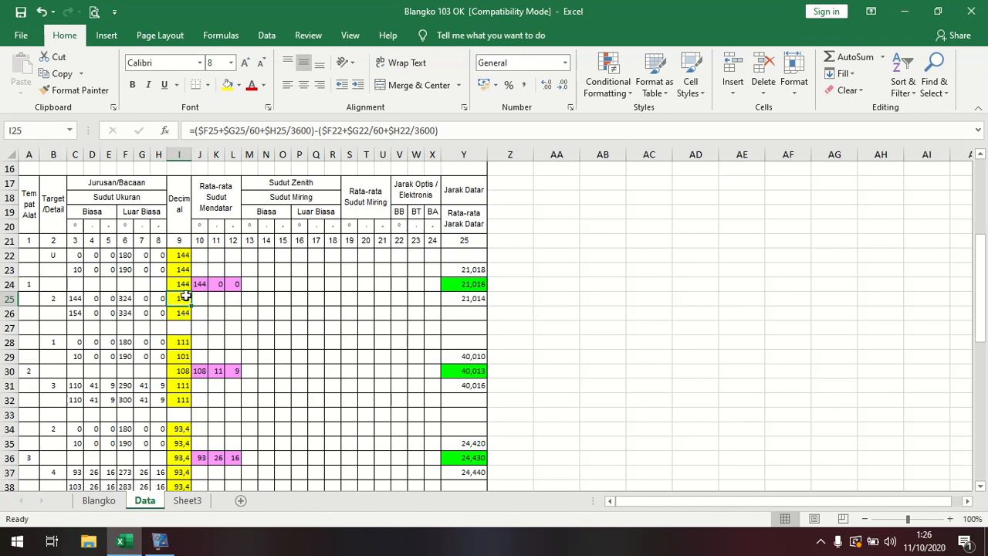
{"action": "double_click", "coordinate": [184, 298]}
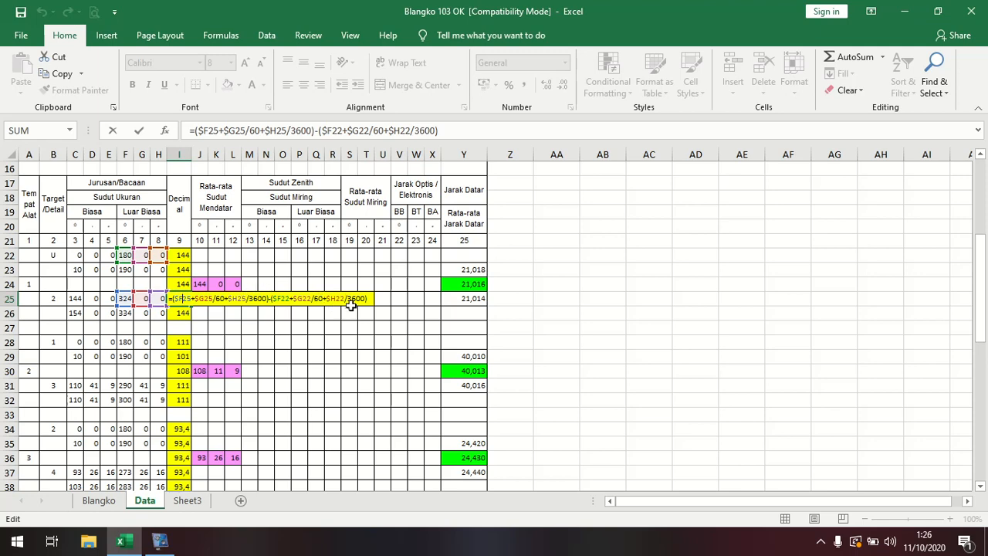
{"action": "key", "text": "Return"}
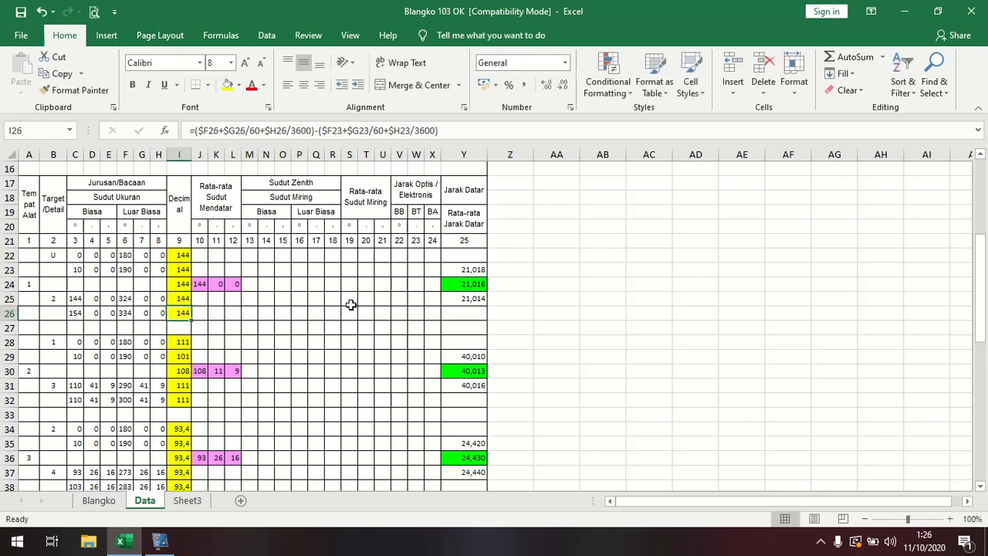
{"action": "double_click", "coordinate": [180, 315]}
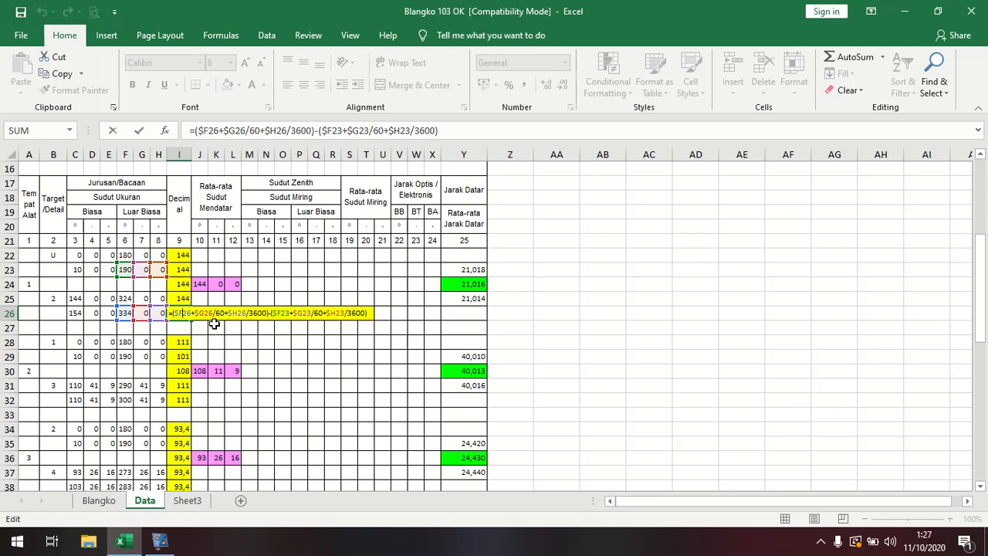
{"action": "key", "text": "Return"}
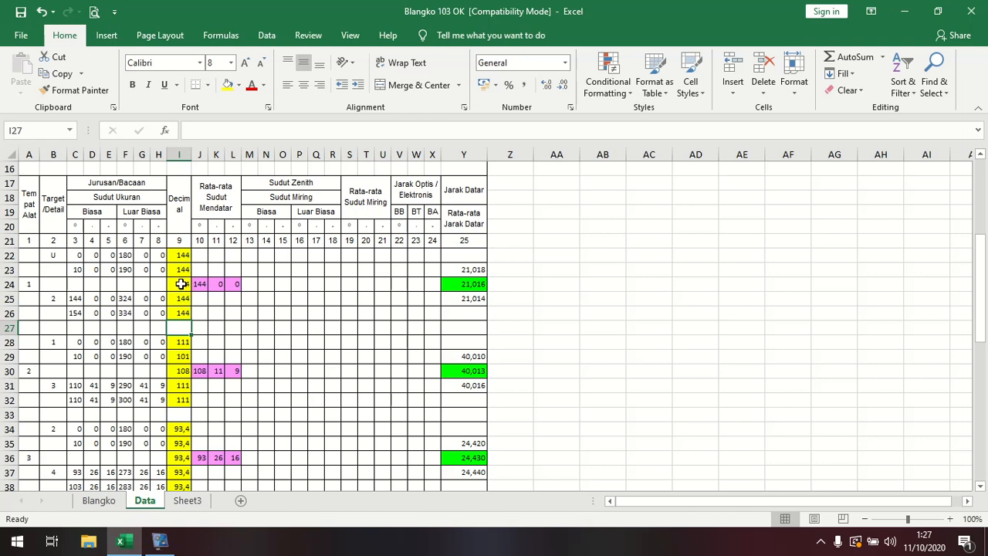
- Inspect the formula in I24 that averages the decimal angles of the first station
{"action": "left_click", "coordinate": [180, 284]}
{"action": "double_click", "coordinate": [180, 284]}
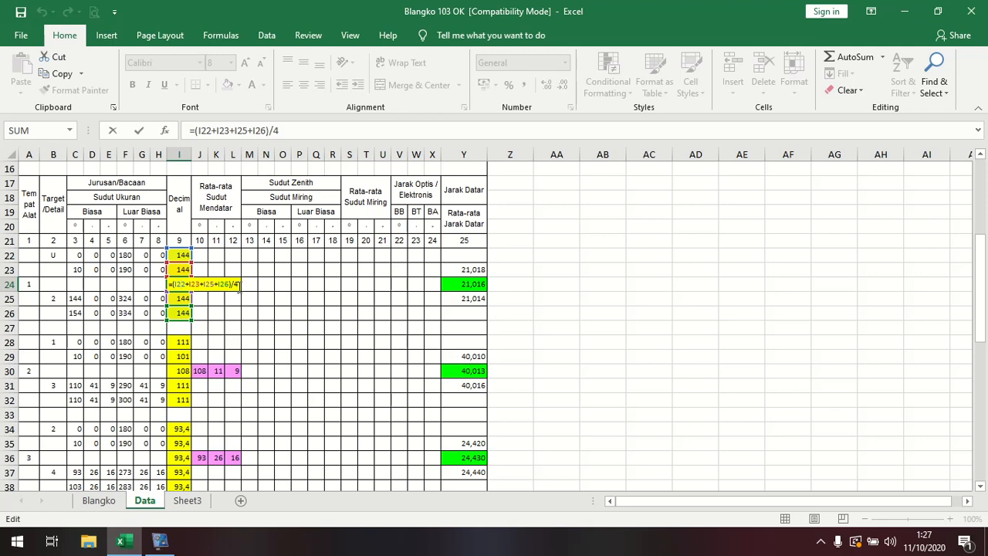
{"action": "key", "text": "Return"}
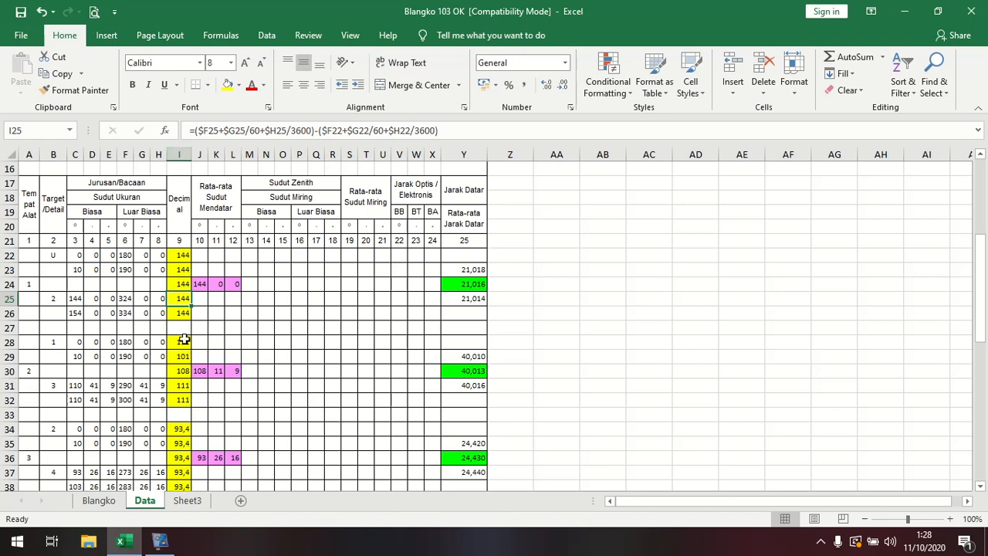
- Inspect the decimal angle formulas in I28 and I29, and look over the Decimal column down to row 56
{"action": "scroll", "coordinate": [185, 336], "scroll_direction": "down", "scroll_amount": 2}
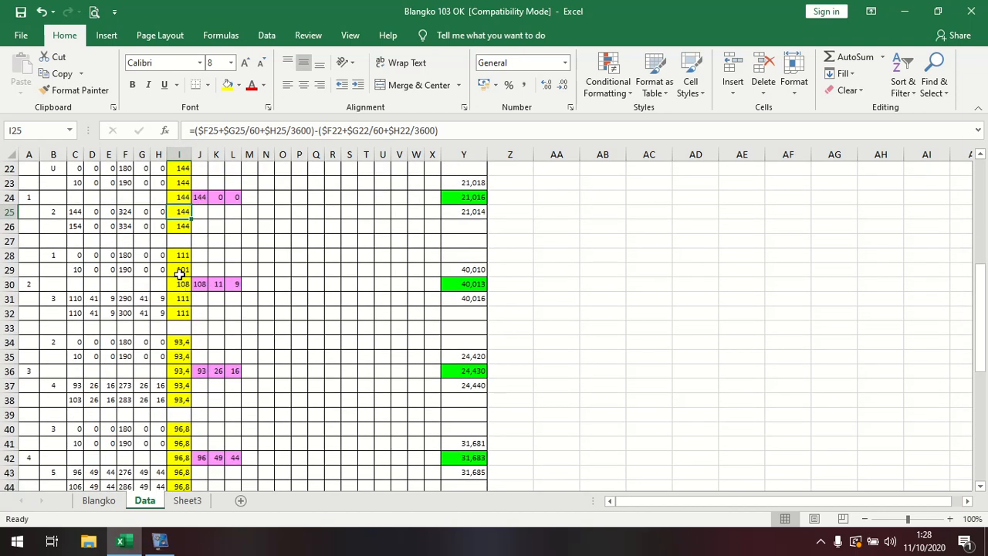
{"action": "double_click", "coordinate": [179, 256]}
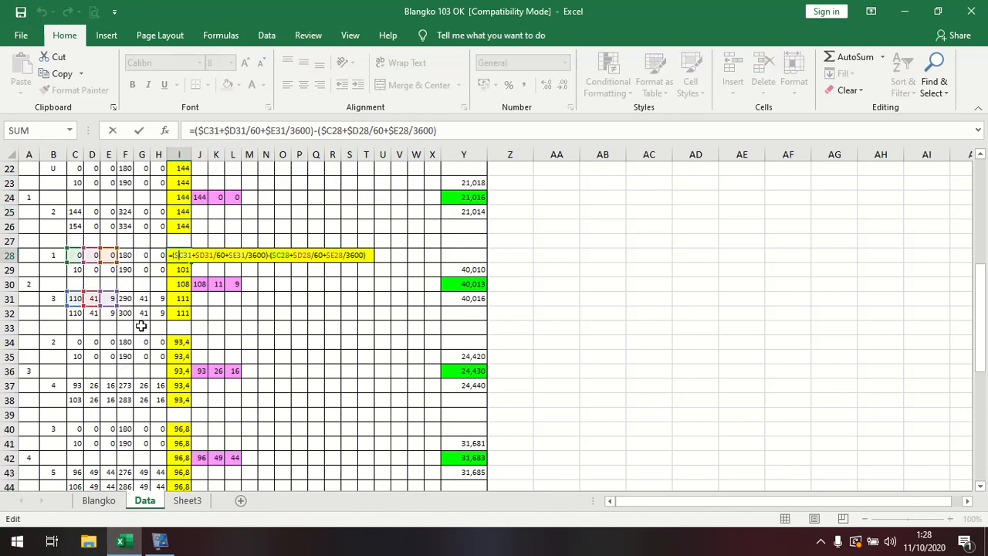
{"action": "double_click", "coordinate": [176, 272]}
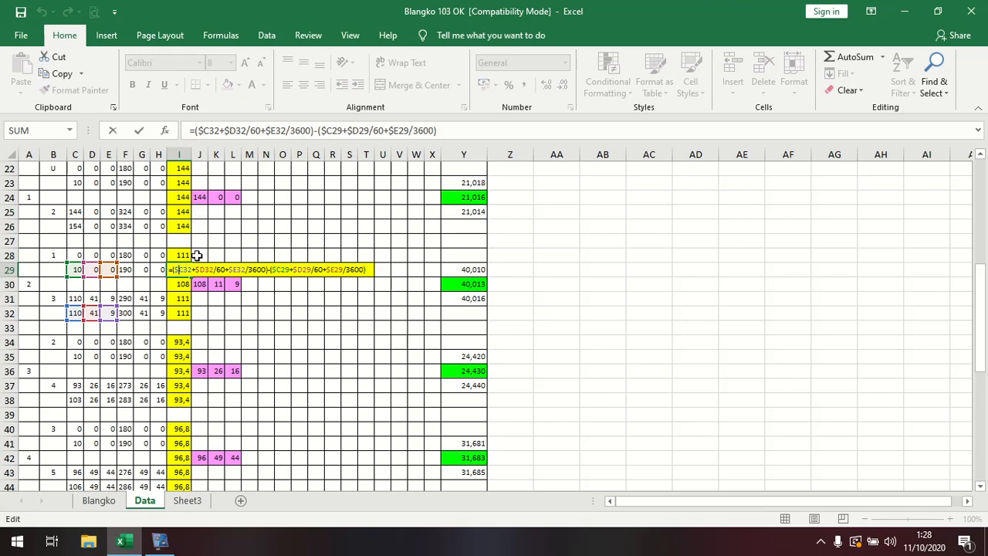
{"action": "scroll", "coordinate": [186, 389], "scroll_direction": "down", "scroll_amount": 6}
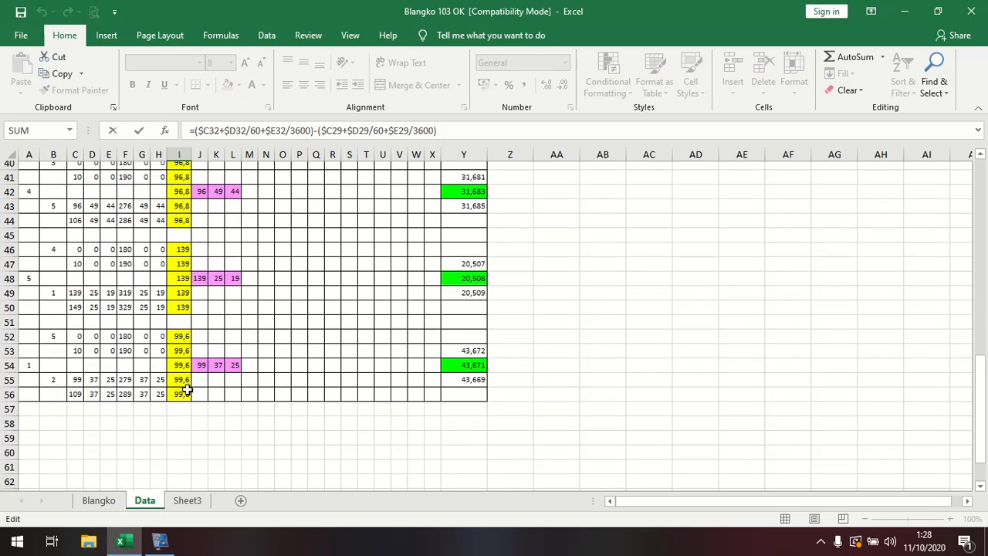
{"action": "scroll", "coordinate": [186, 390], "scroll_direction": "down", "scroll_amount": 1}
{"action": "scroll", "coordinate": [179, 375], "scroll_direction": "up", "scroll_amount": 9}
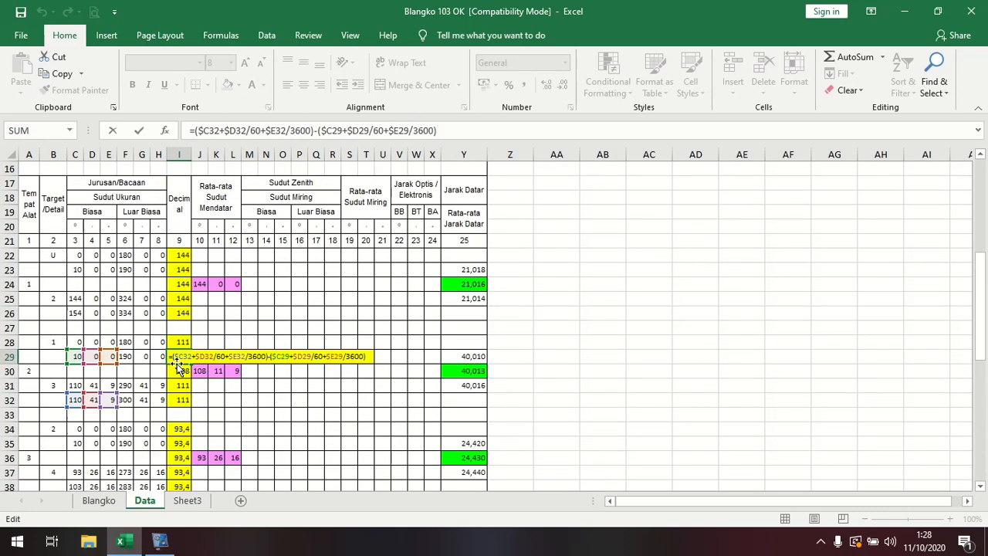
{"action": "scroll", "coordinate": [177, 365], "scroll_direction": "up", "scroll_amount": 5}
{"action": "scroll", "coordinate": [179, 360], "scroll_direction": "down", "scroll_amount": 5}
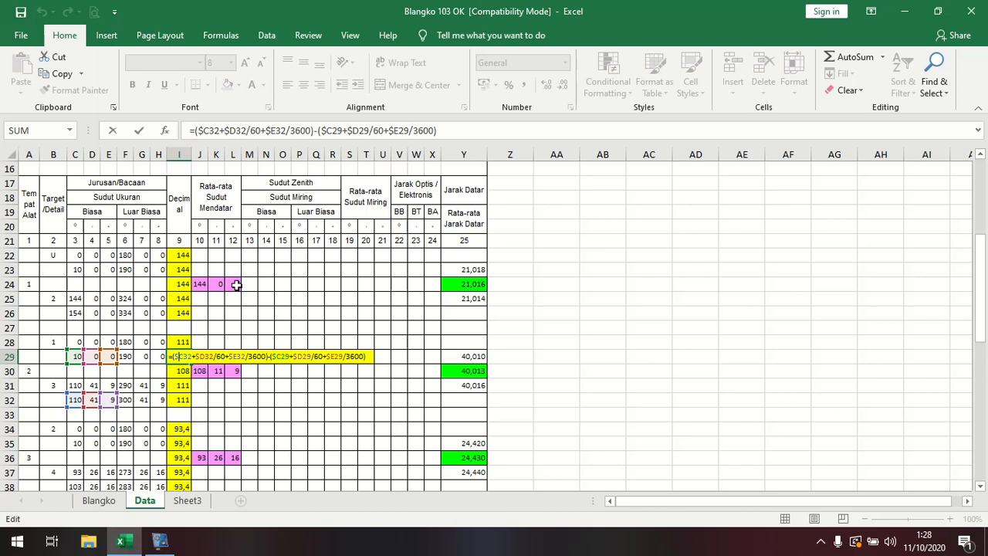
- Inspect the INT formula in J24 that extracts the degrees of the average horizontal angle
{"action": "left_click", "coordinate": [200, 284]}
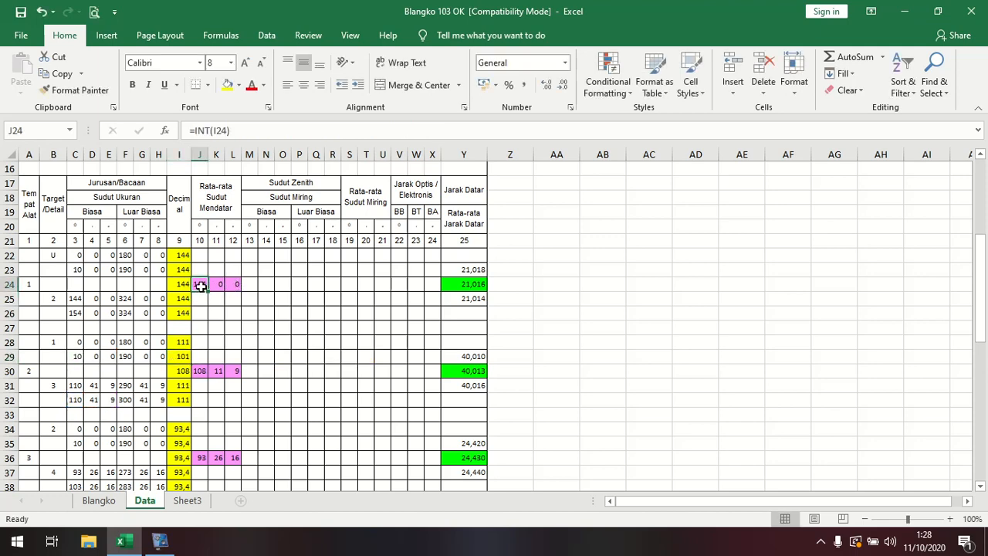
{"action": "double_click", "coordinate": [200, 284]}
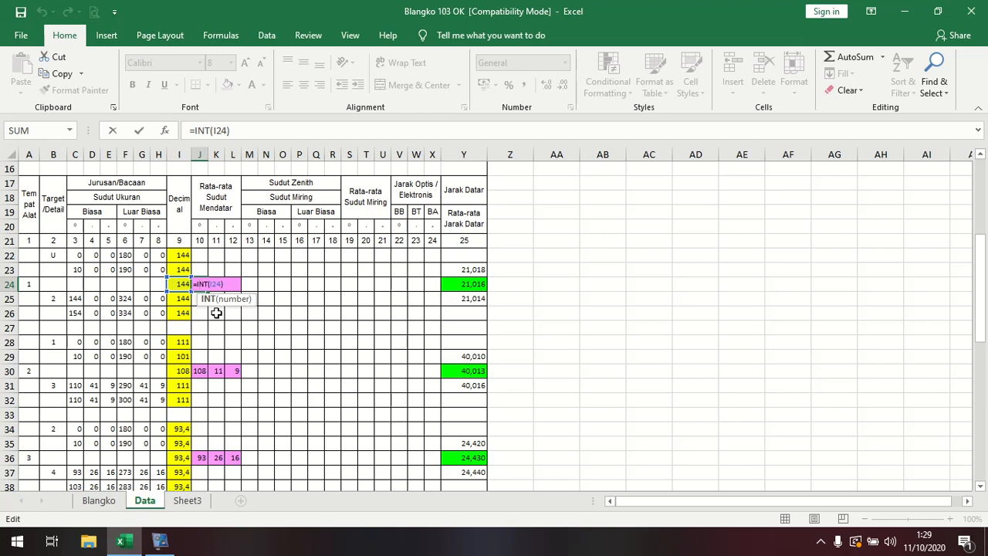
{"action": "key", "text": "Return"}
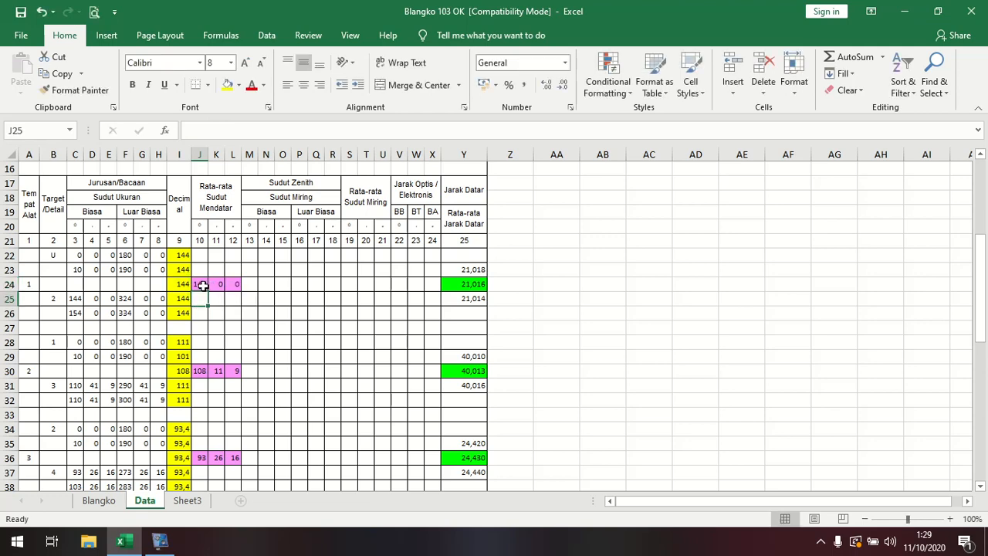
{"action": "left_click", "coordinate": [200, 284]}
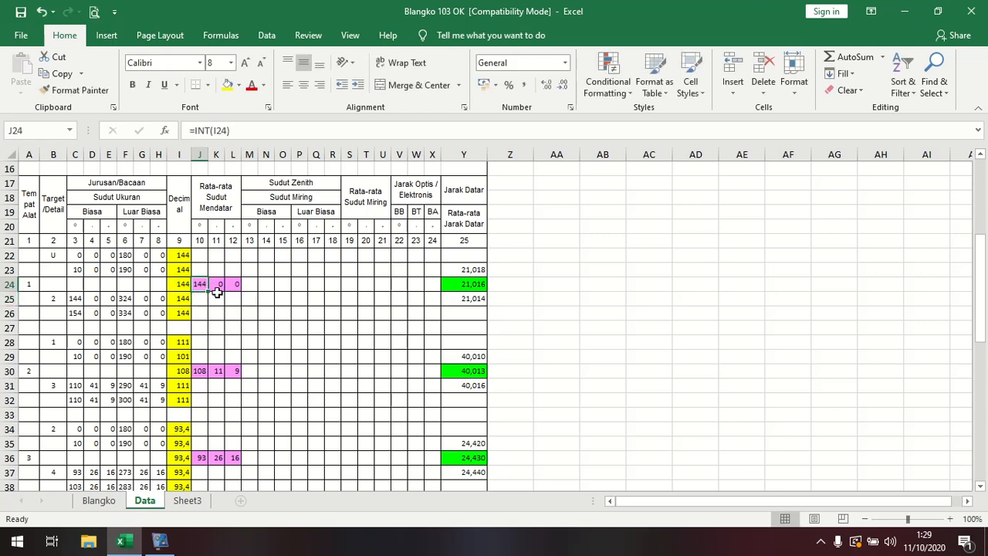
- Inspect the minutes formula in K24 and the seconds formula in L24 for the average horizontal angle
{"action": "double_click", "coordinate": [219, 285]}
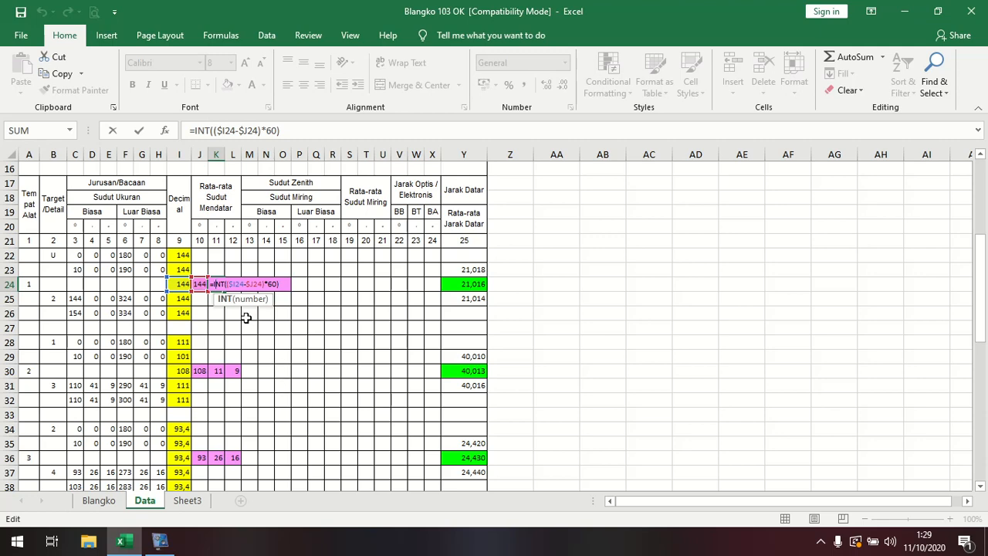
{"action": "key", "text": "Return"}
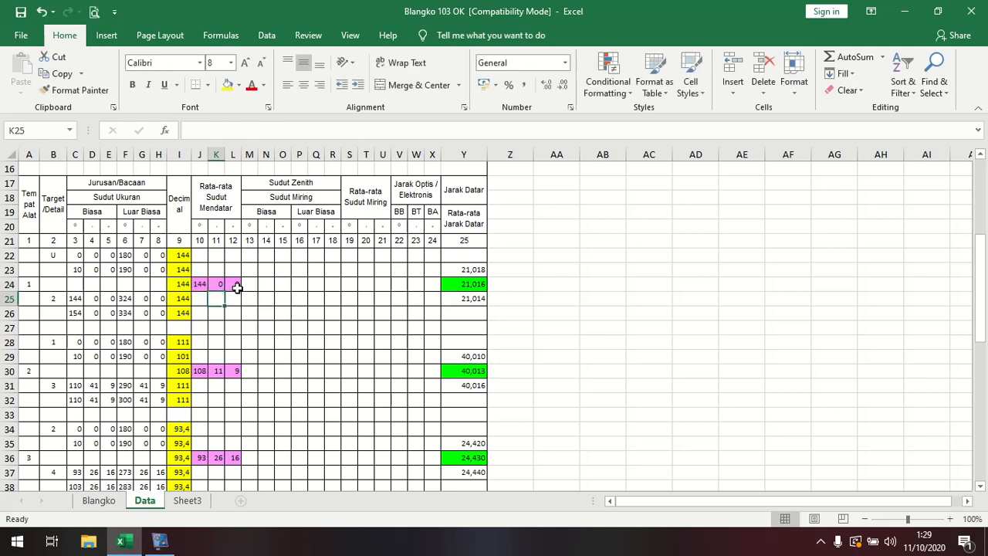
{"action": "double_click", "coordinate": [237, 285]}
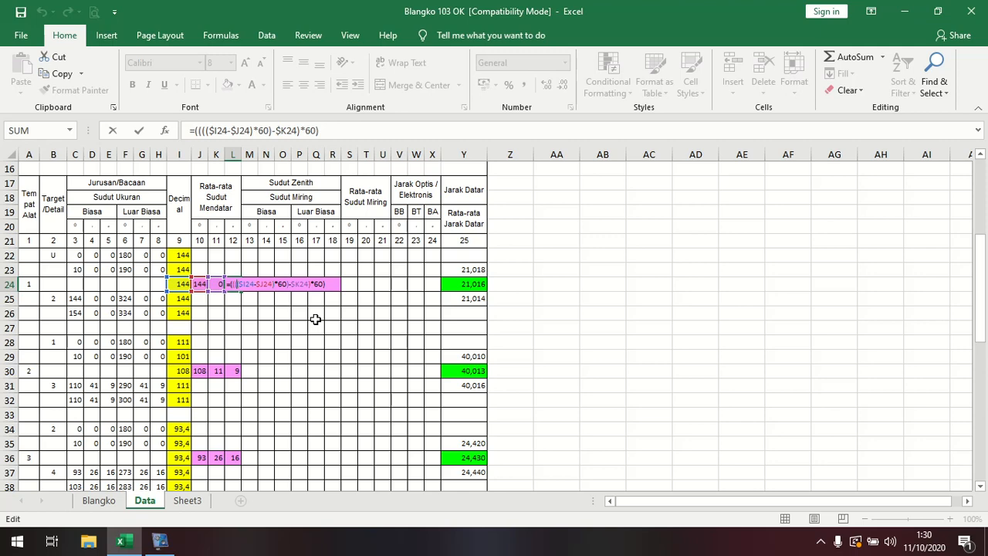
{"action": "key", "text": "Return"}
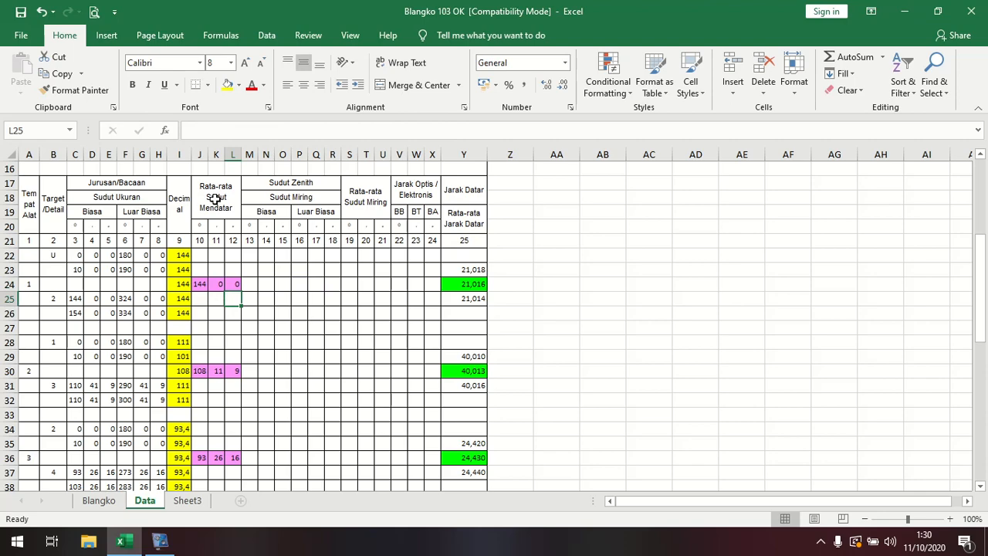
- Look over the form header and the Rata-rata Sudut Mendatar columns for the first stations
{"action": "scroll", "coordinate": [215, 199], "scroll_direction": "up", "scroll_amount": 4}
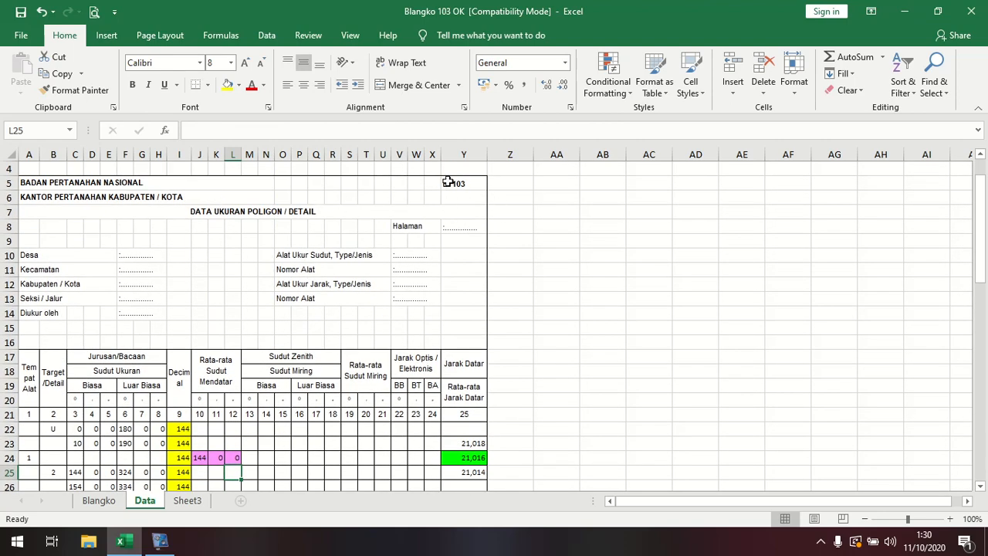
{"action": "scroll", "coordinate": [232, 239], "scroll_direction": "down", "scroll_amount": 5}
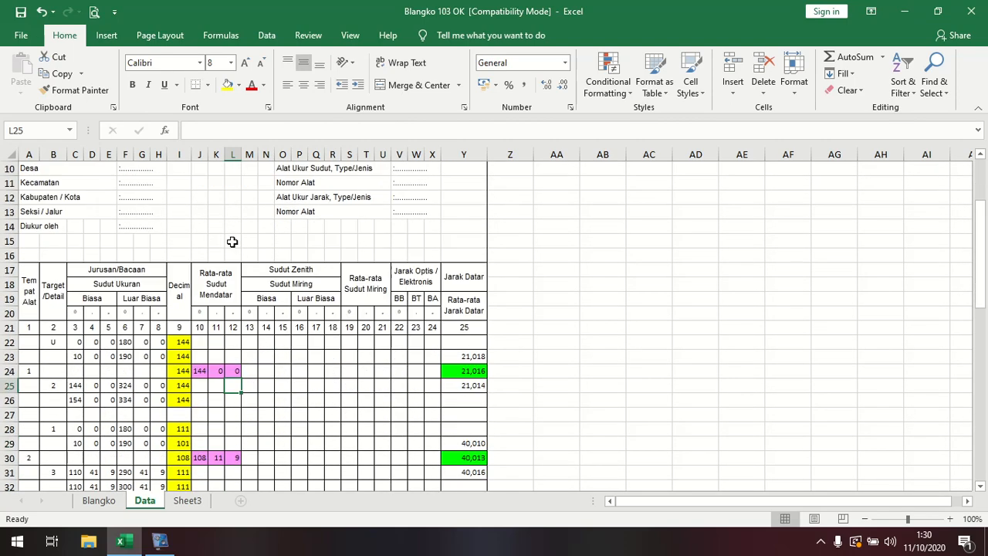
{"action": "scroll", "coordinate": [232, 241], "scroll_direction": "up", "scroll_amount": 2}
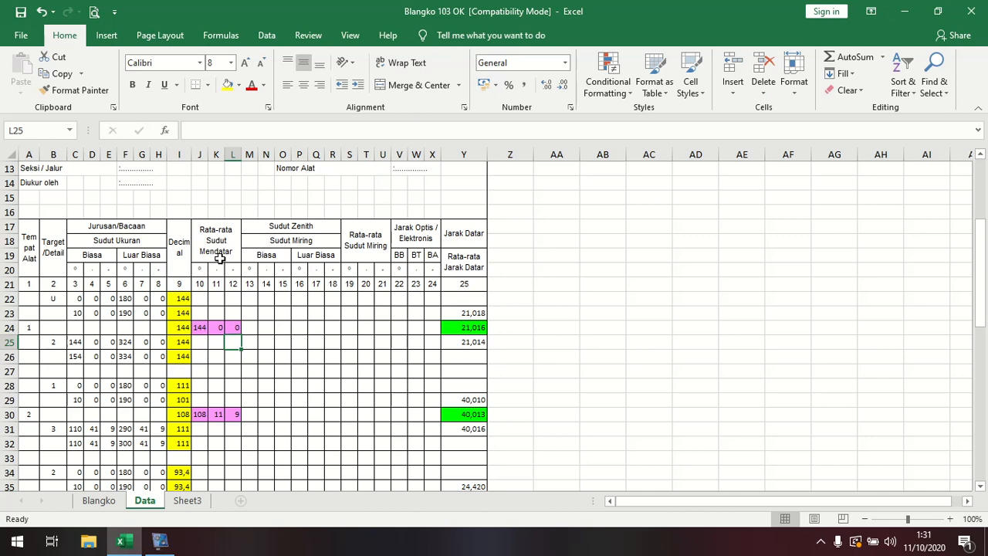
{"action": "scroll", "coordinate": [222, 261], "scroll_direction": "down", "scroll_amount": 2}
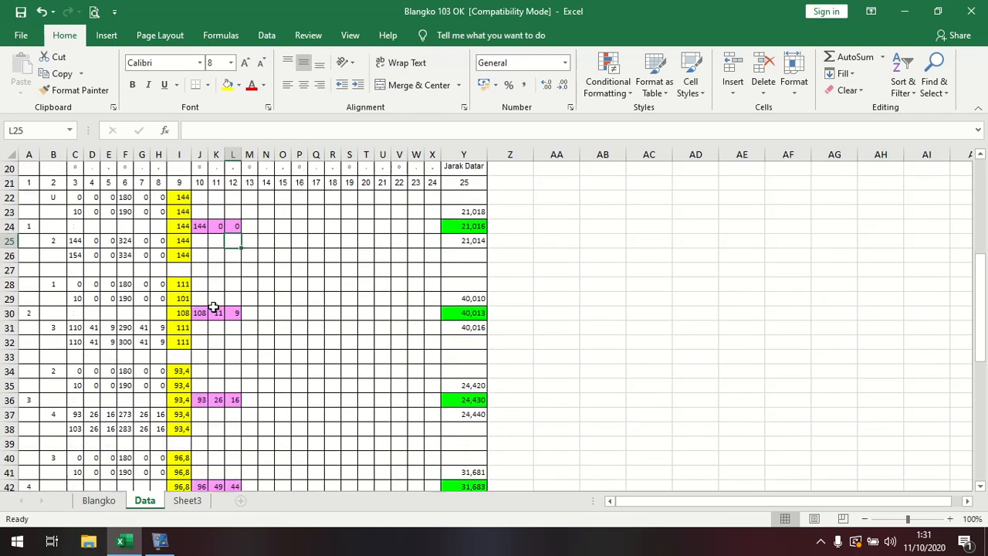
- Inspect the INT formula in J30 that extracts the degrees of station 2's average horizontal angle
{"action": "scroll", "coordinate": [210, 315], "scroll_direction": "down", "scroll_amount": 5}
{"action": "scroll", "coordinate": [212, 319], "scroll_direction": "up", "scroll_amount": 5}
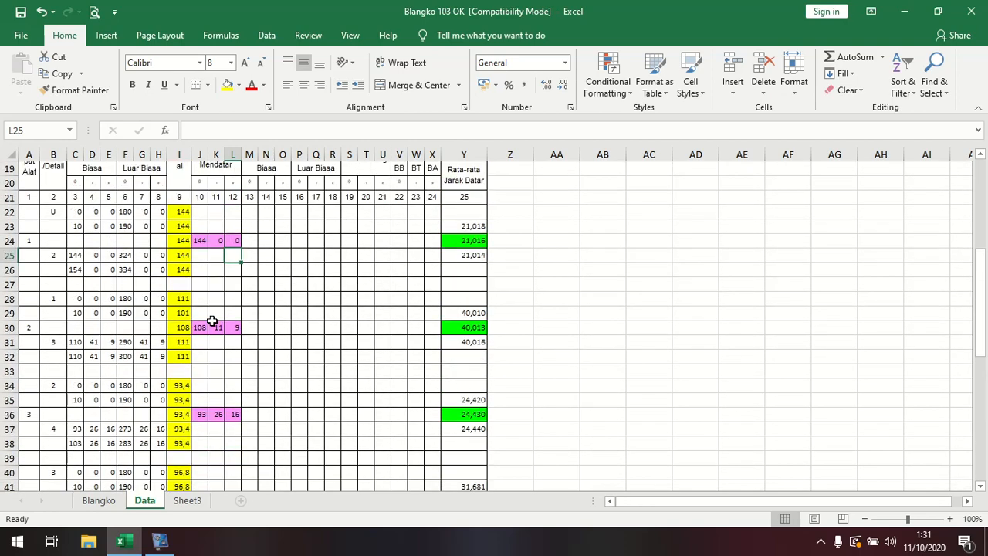
{"action": "scroll", "coordinate": [211, 320], "scroll_direction": "up", "scroll_amount": 1}
{"action": "scroll", "coordinate": [203, 332], "scroll_direction": "down", "scroll_amount": 1}
{"action": "left_click", "coordinate": [199, 327]}
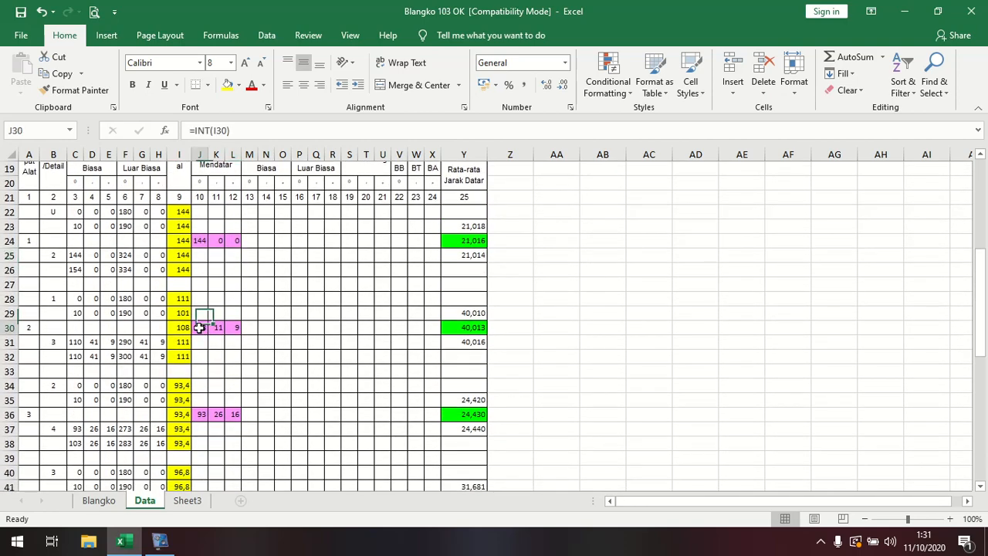
{"action": "double_click", "coordinate": [201, 328]}
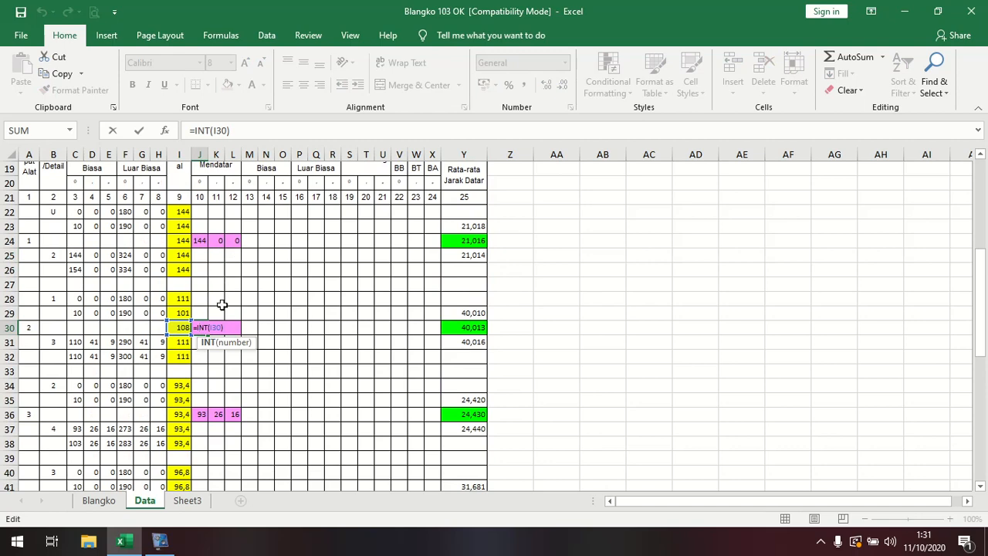
{"action": "key", "text": "Return"}
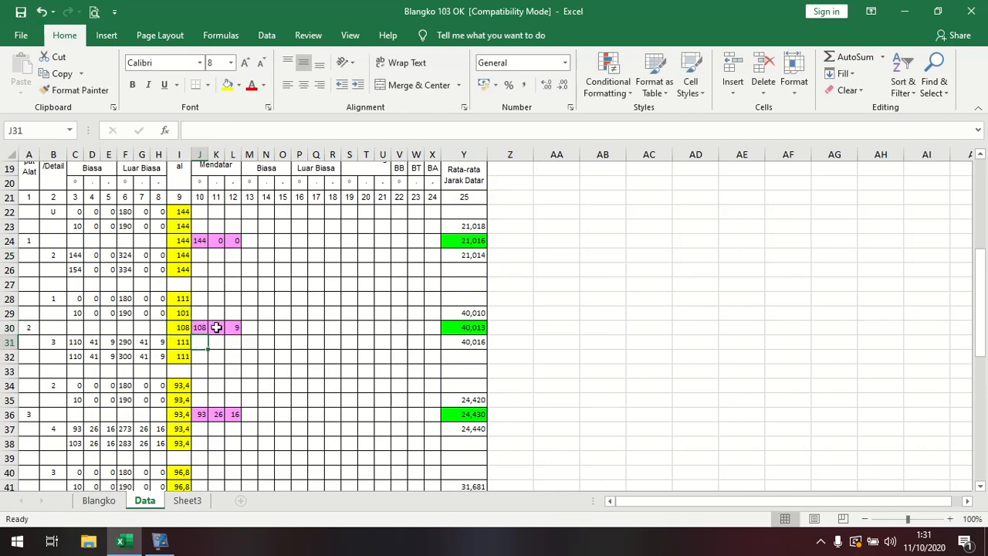
- Inspect the degrees formula in J36 and look over the average horizontal angles down to row 54, leaving the formula unedited
{"action": "double_click", "coordinate": [199, 415]}
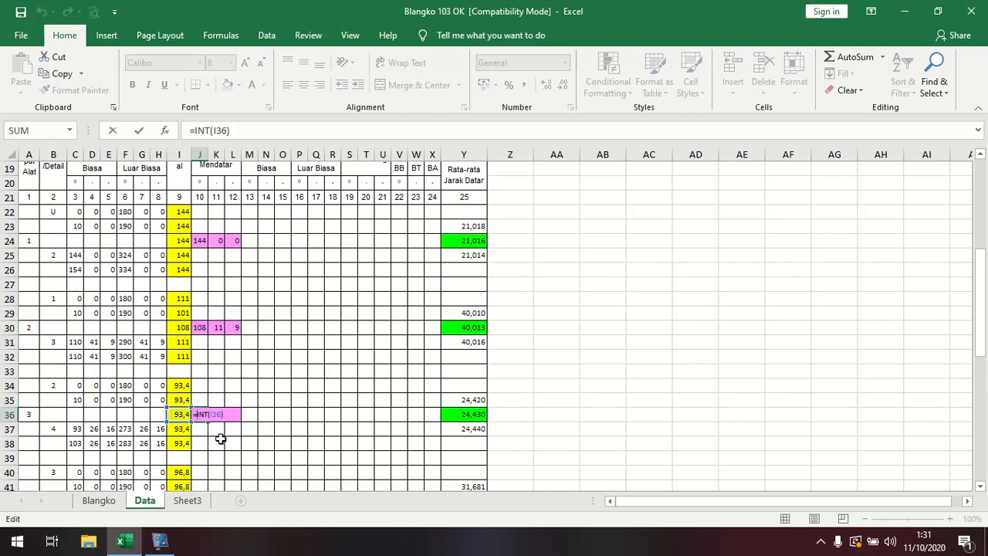
{"action": "scroll", "coordinate": [227, 426], "scroll_direction": "down", "scroll_amount": 3}
{"action": "scroll", "coordinate": [230, 428], "scroll_direction": "down", "scroll_amount": 3}
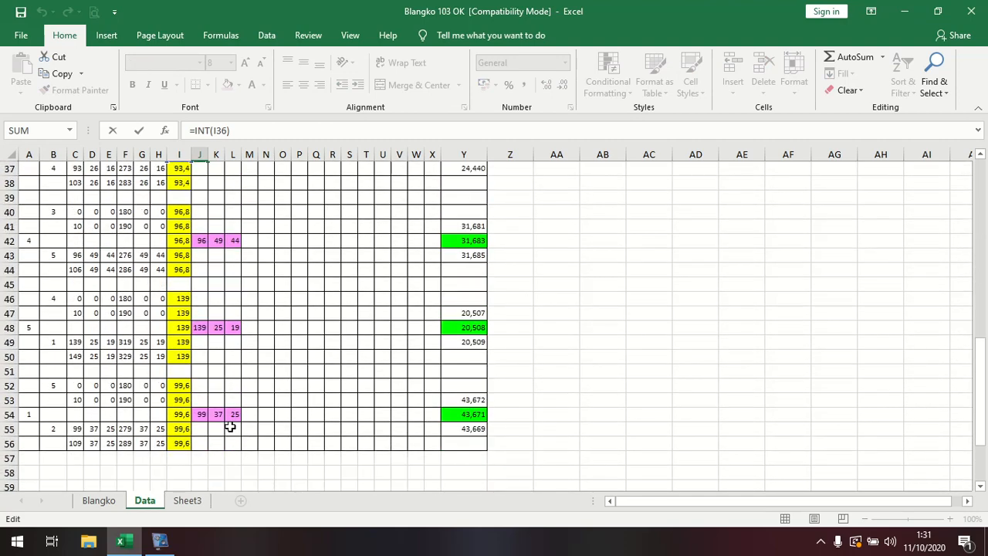
{"action": "scroll", "coordinate": [230, 427], "scroll_direction": "up", "scroll_amount": 6}
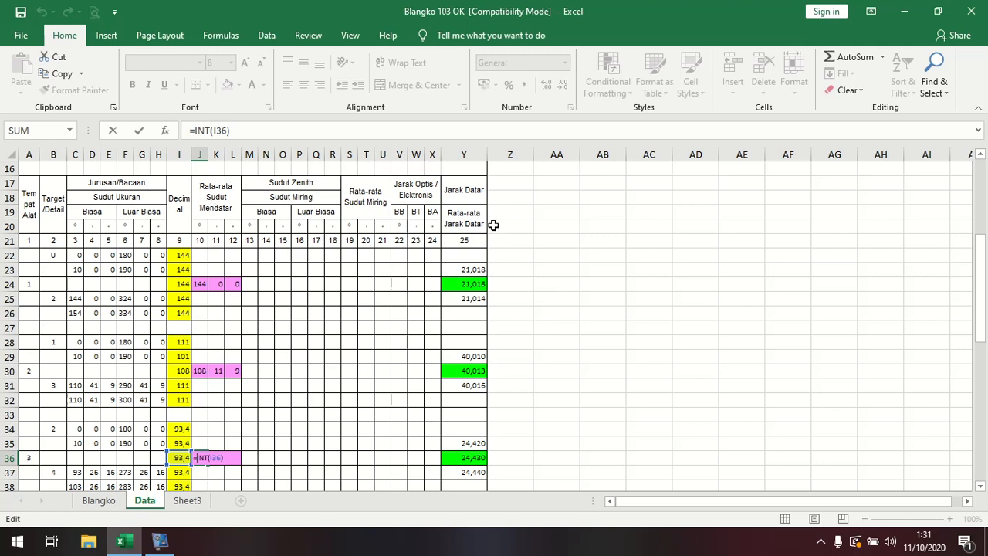
{"action": "left_click", "coordinate": [470, 282]}
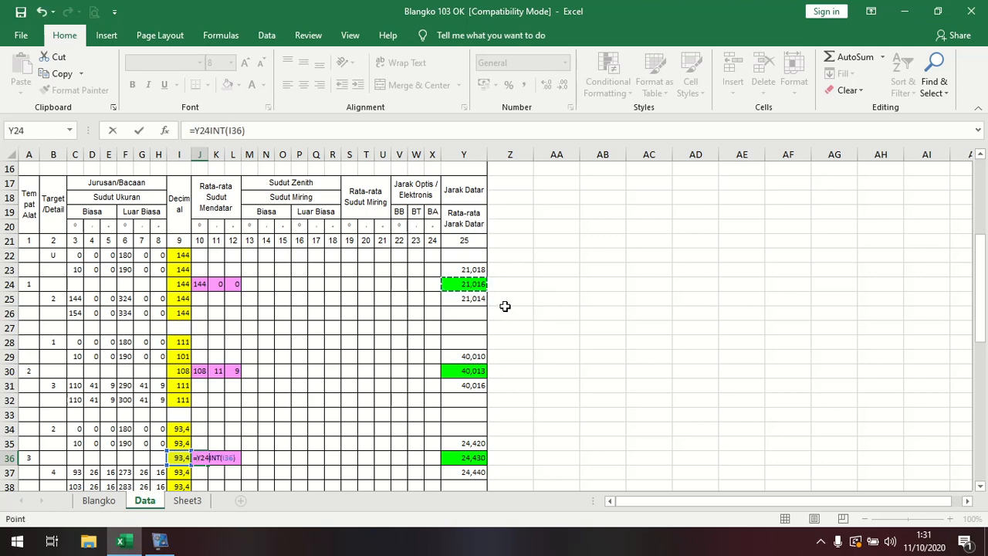
{"action": "key", "text": "Escape"}
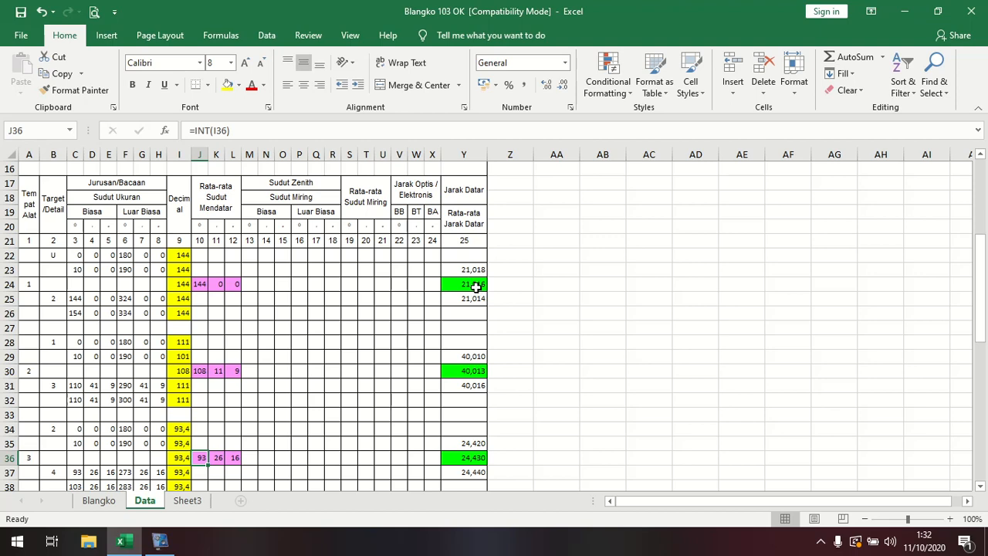
- Inspect the average horizontal distance formulas in Y24, Y30, Y36 and Y42
{"action": "left_click", "coordinate": [477, 286]}
{"action": "left_click", "coordinate": [480, 371]}
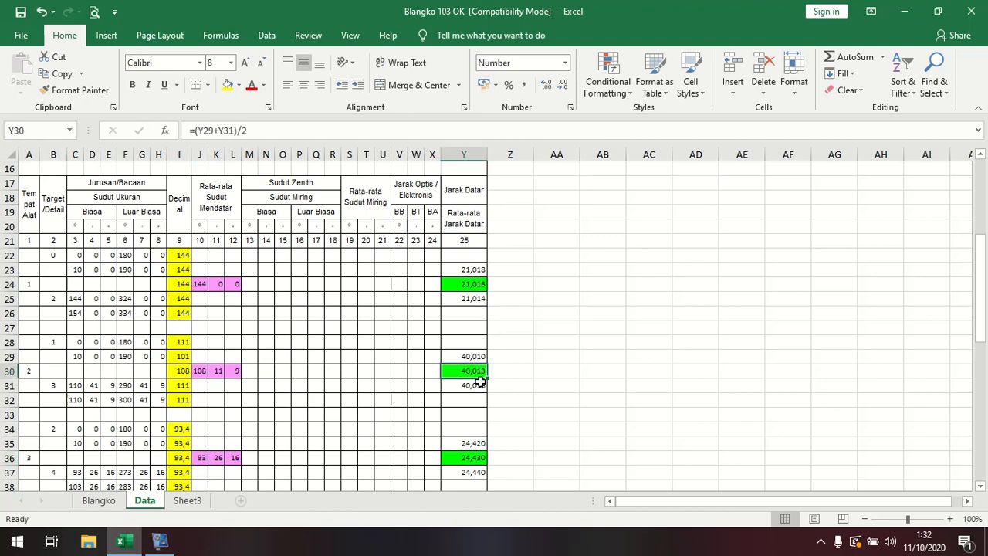
{"action": "scroll", "coordinate": [480, 381], "scroll_direction": "down", "scroll_amount": 2}
{"action": "left_click", "coordinate": [477, 372]}
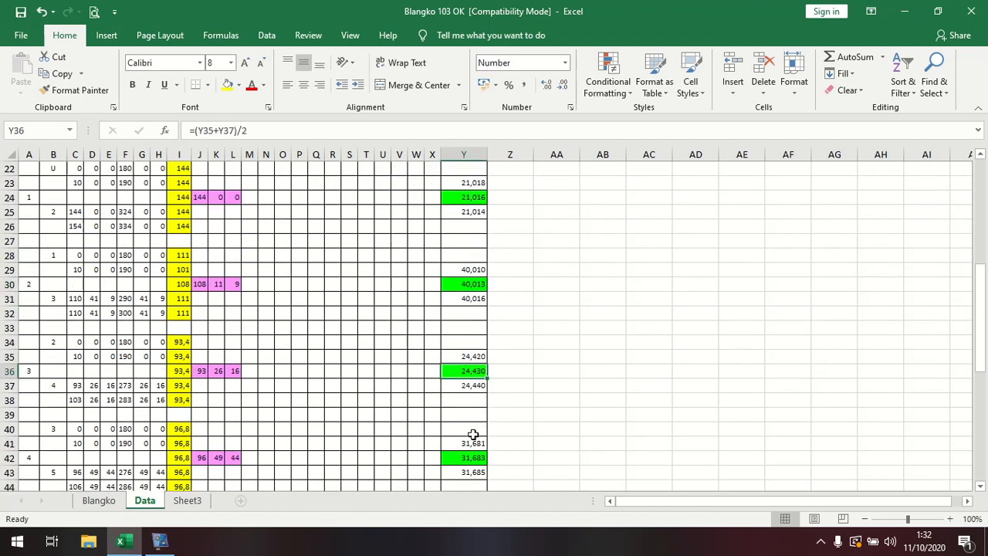
{"action": "scroll", "coordinate": [473, 434], "scroll_direction": "down", "scroll_amount": 2}
{"action": "left_click", "coordinate": [471, 372]}
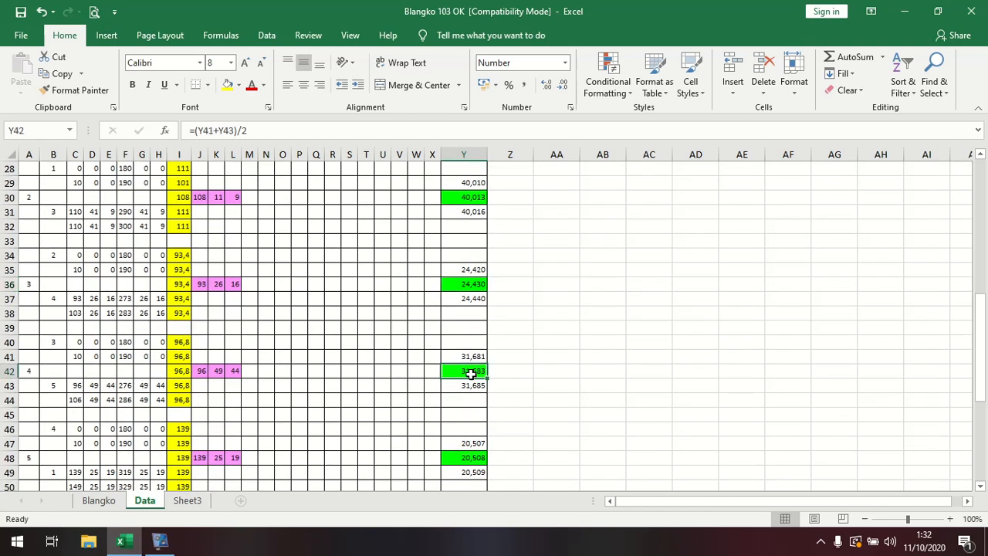
{"action": "scroll", "coordinate": [470, 372], "scroll_direction": "up", "scroll_amount": 5}
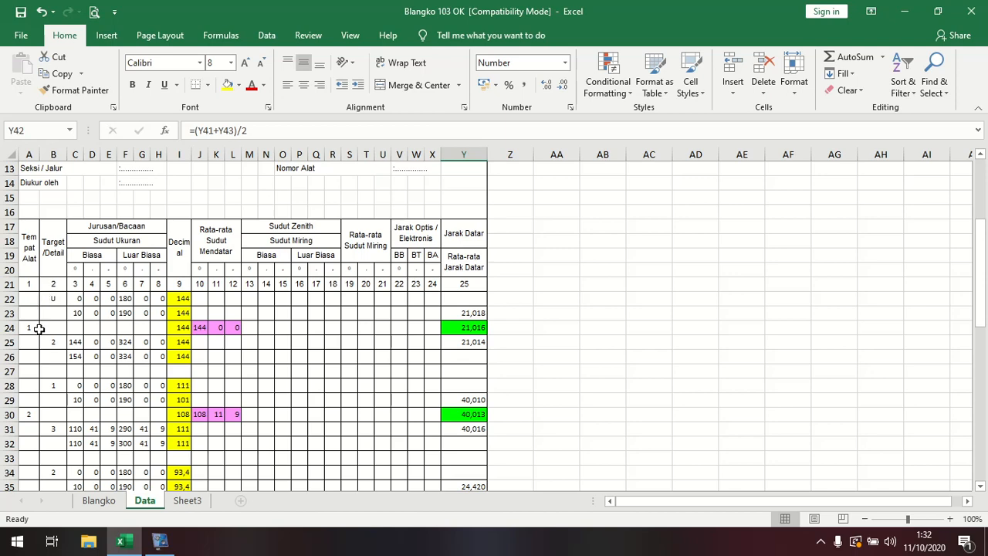
- Compare the two horizontal distance readings in Y23 and Y25 and inspect the averaging formula in Y24
{"action": "left_click", "coordinate": [454, 313]}
{"action": "left_click", "coordinate": [468, 342]}
{"action": "left_click", "coordinate": [460, 316]}
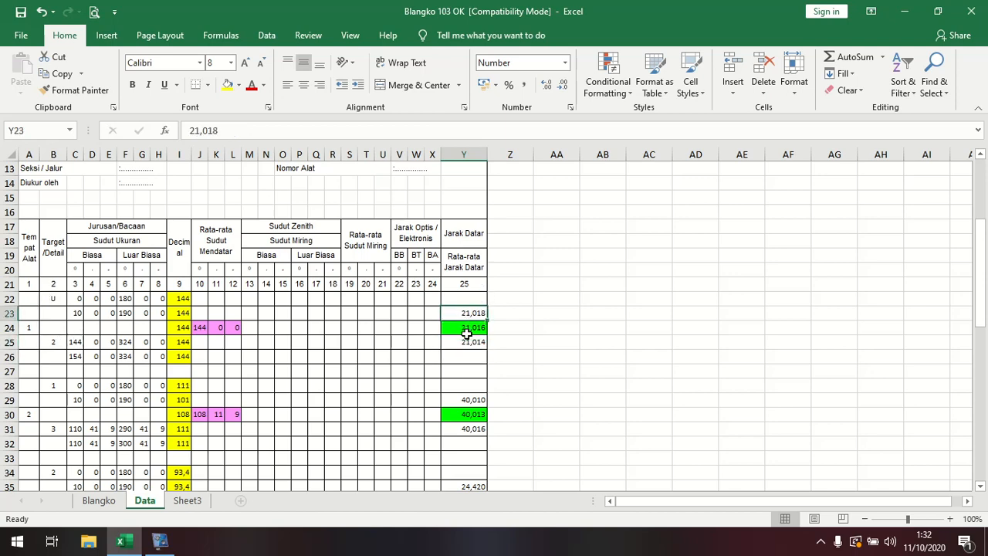
{"action": "left_click", "coordinate": [468, 342]}
{"action": "left_click", "coordinate": [468, 313]}
{"action": "left_click", "coordinate": [471, 342]}
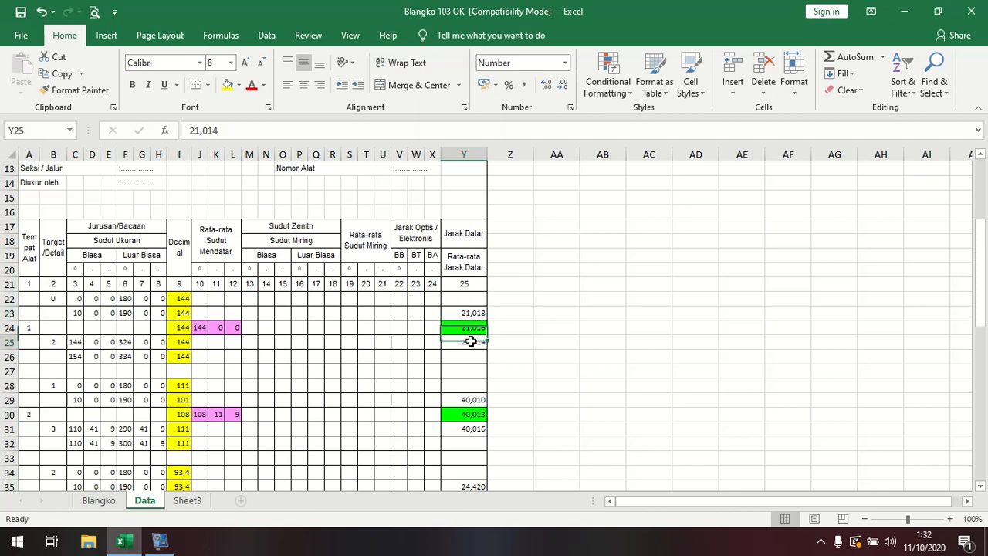
{"action": "left_click", "coordinate": [474, 313]}
{"action": "left_click", "coordinate": [474, 342]}
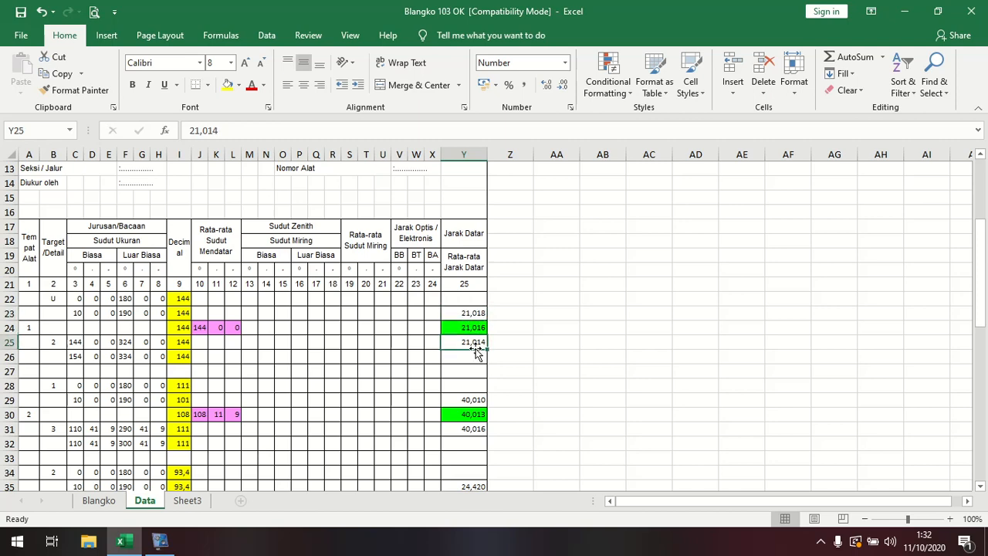
{"action": "left_click", "coordinate": [469, 314]}
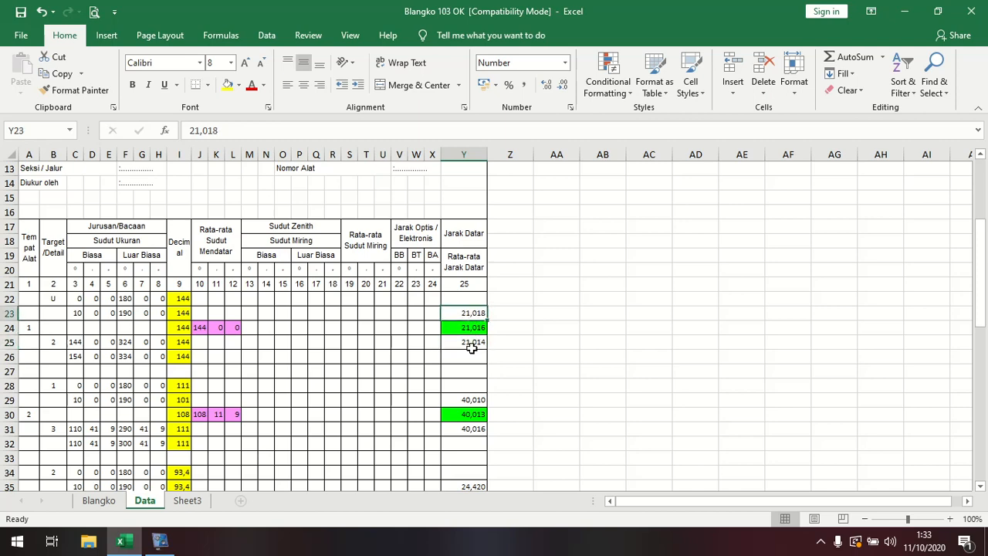
{"action": "left_click", "coordinate": [472, 348]}
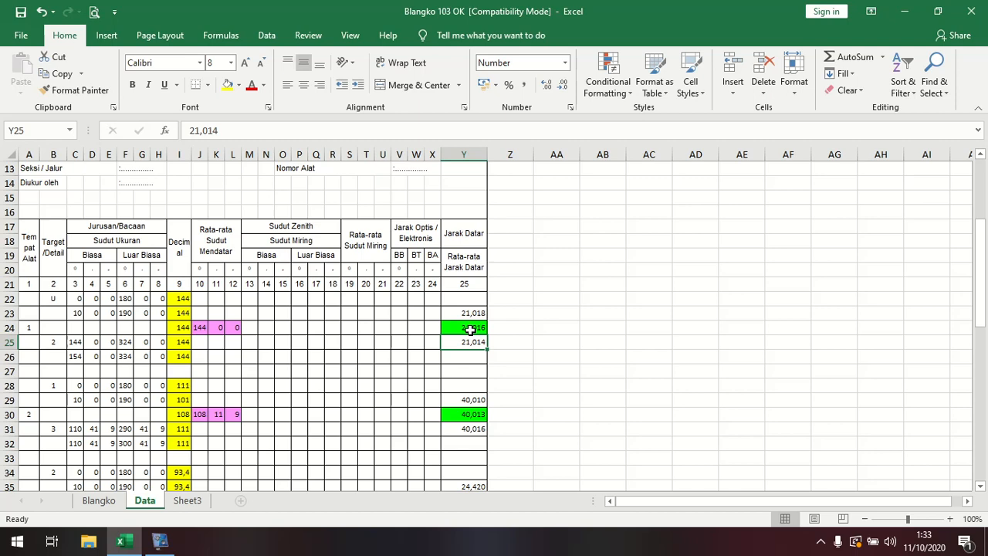
{"action": "double_click", "coordinate": [470, 329]}
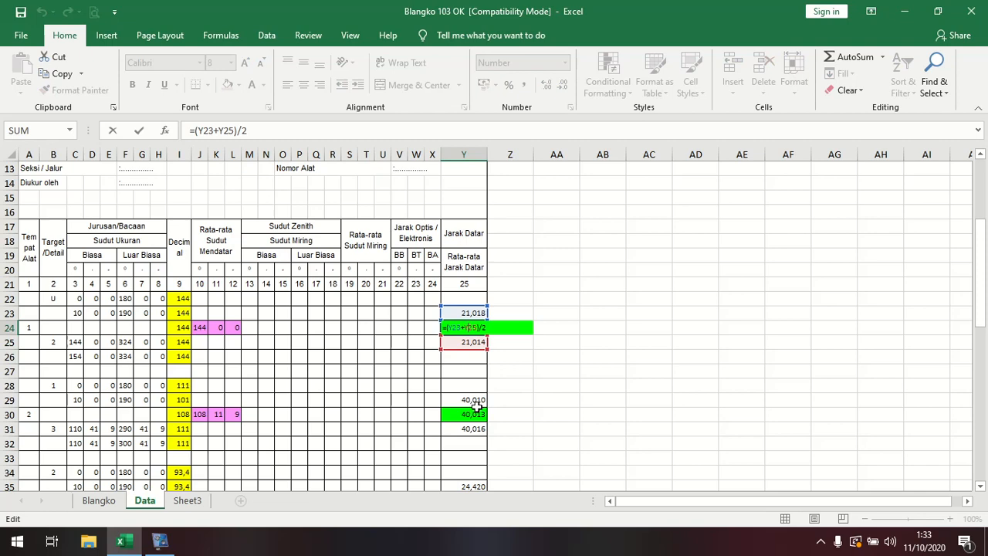
{"action": "key", "text": "ctrl+Return"}
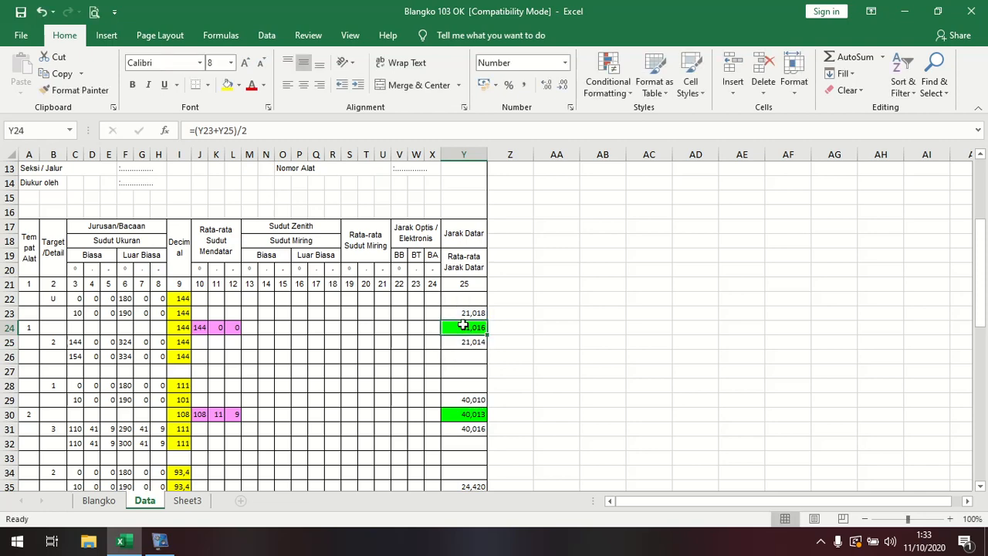
- Remove the green fill from the average horizontal distance in Y24
{"action": "left_click", "coordinate": [239, 85]}
{"action": "left_click", "coordinate": [231, 117]}
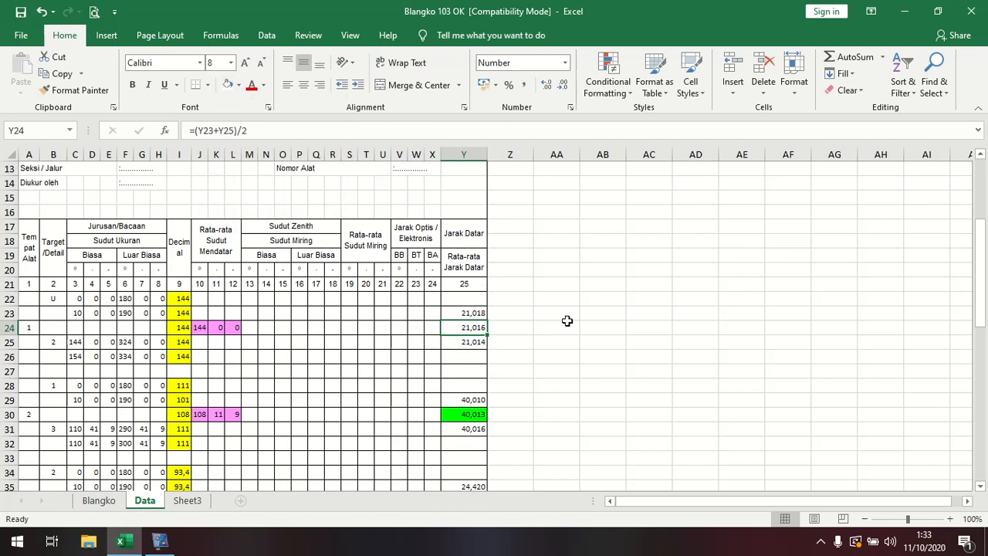
{"action": "left_click", "coordinate": [567, 320]}
- Check the Rata-rata Jarak Datar averaging formulas station by station from Y24 down to Y54
{"action": "double_click", "coordinate": [476, 327]}
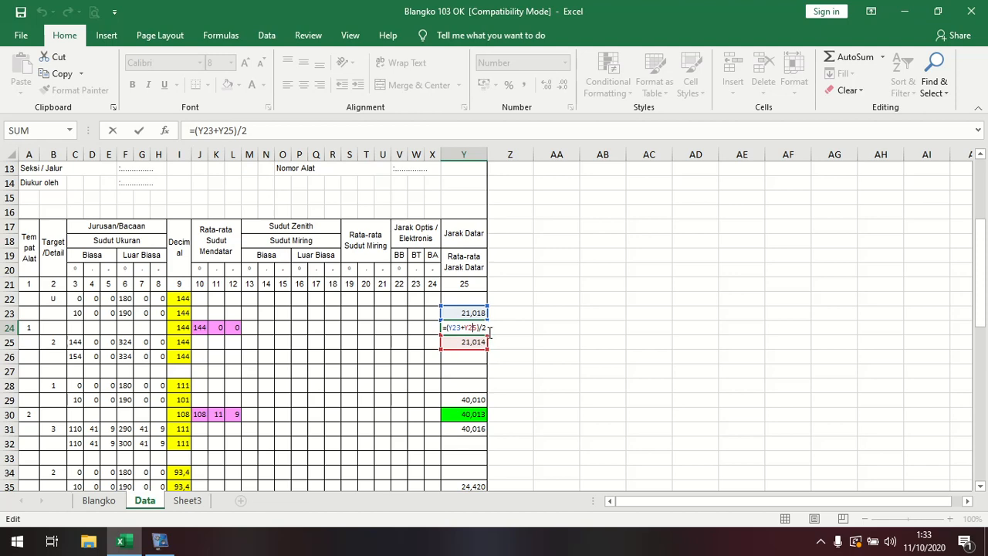
{"action": "key", "text": "Return"}
{"action": "scroll", "coordinate": [485, 367], "scroll_direction": "down", "scroll_amount": 1}
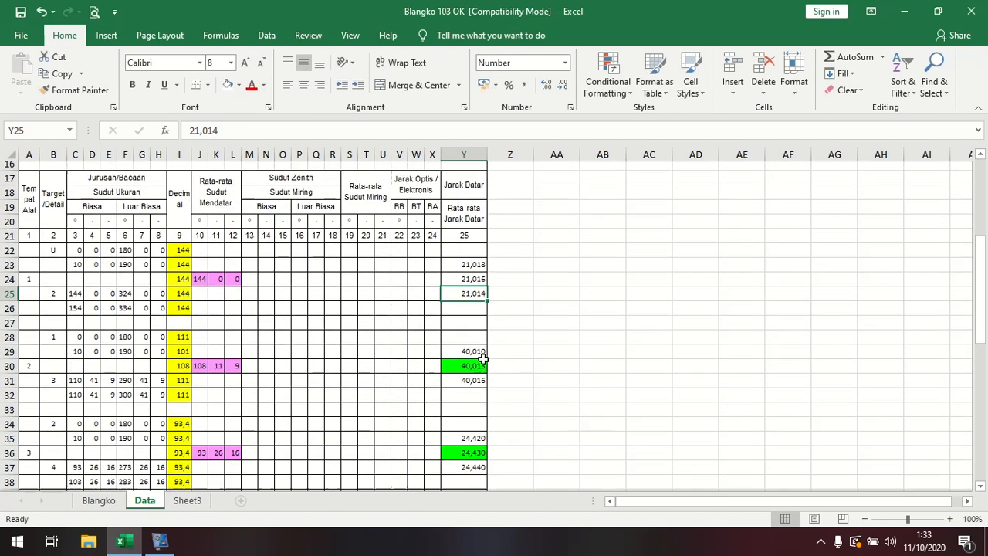
{"action": "left_click", "coordinate": [478, 373]}
{"action": "scroll", "coordinate": [480, 379], "scroll_direction": "down", "scroll_amount": 2}
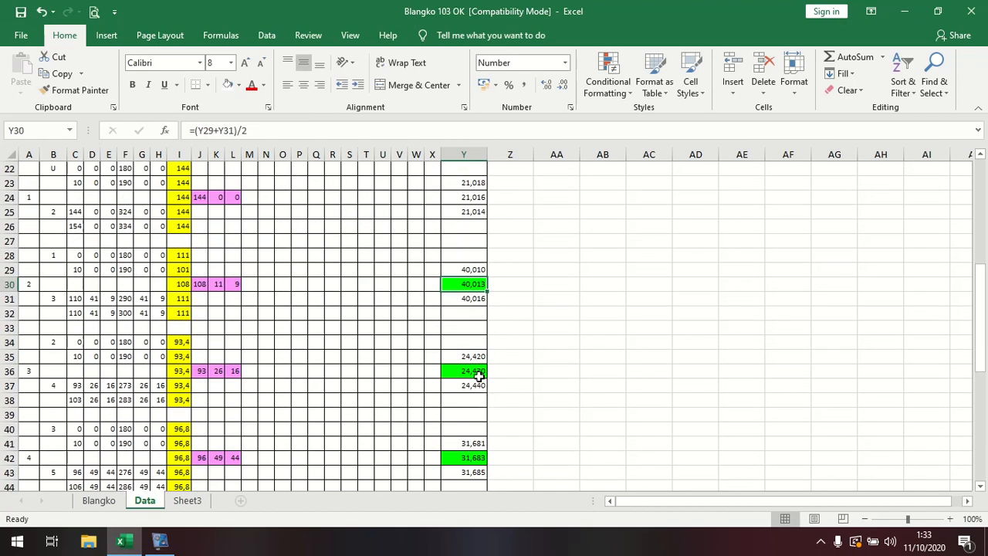
{"action": "left_click", "coordinate": [476, 371]}
{"action": "scroll", "coordinate": [477, 372], "scroll_direction": "down", "scroll_amount": 2}
{"action": "left_click", "coordinate": [477, 377]}
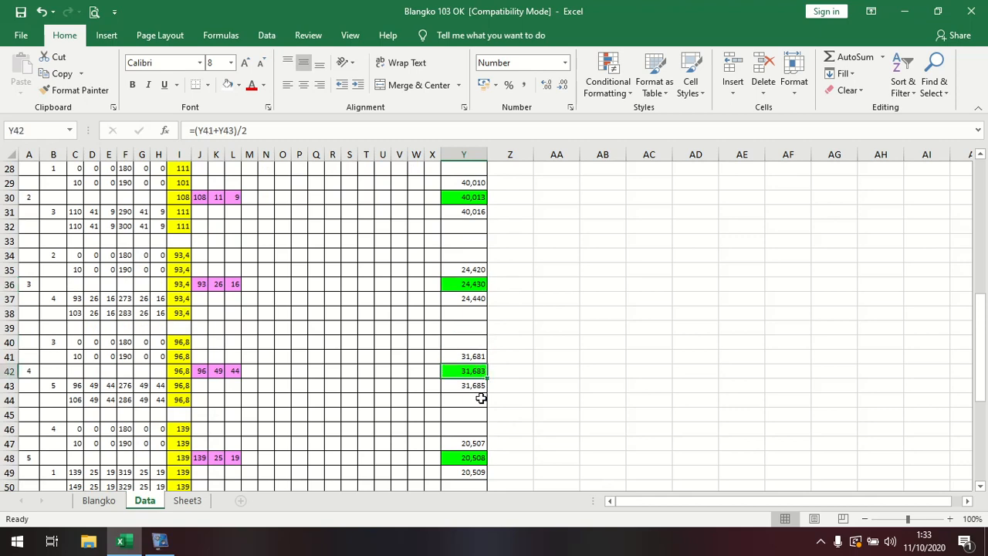
{"action": "scroll", "coordinate": [477, 421], "scroll_direction": "down", "scroll_amount": 1}
{"action": "left_click", "coordinate": [474, 416]}
{"action": "scroll", "coordinate": [474, 416], "scroll_direction": "down", "scroll_amount": 3}
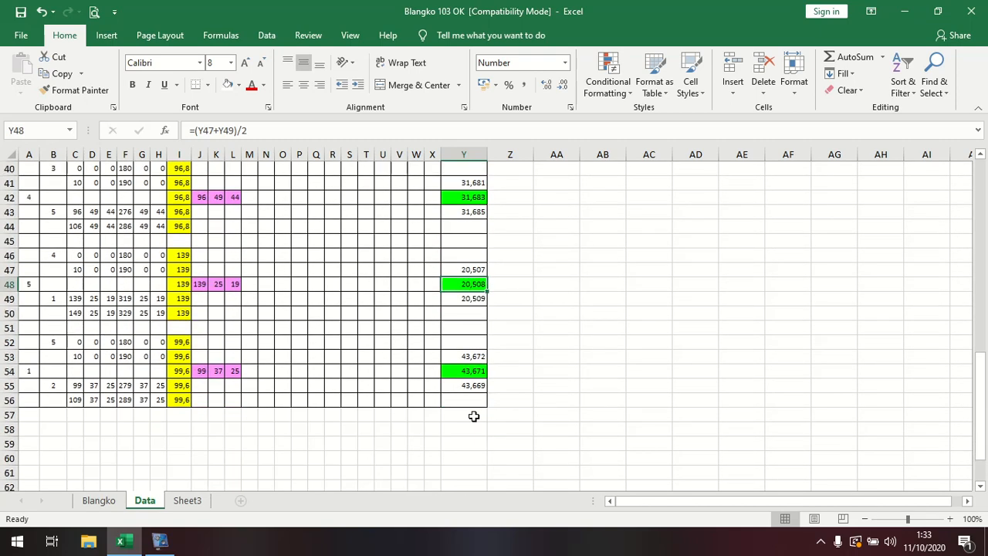
{"action": "left_click", "coordinate": [475, 372]}
- Recheck the average horizontal distance formulas in Y48, Y42 and Y36
{"action": "left_click", "coordinate": [464, 284]}
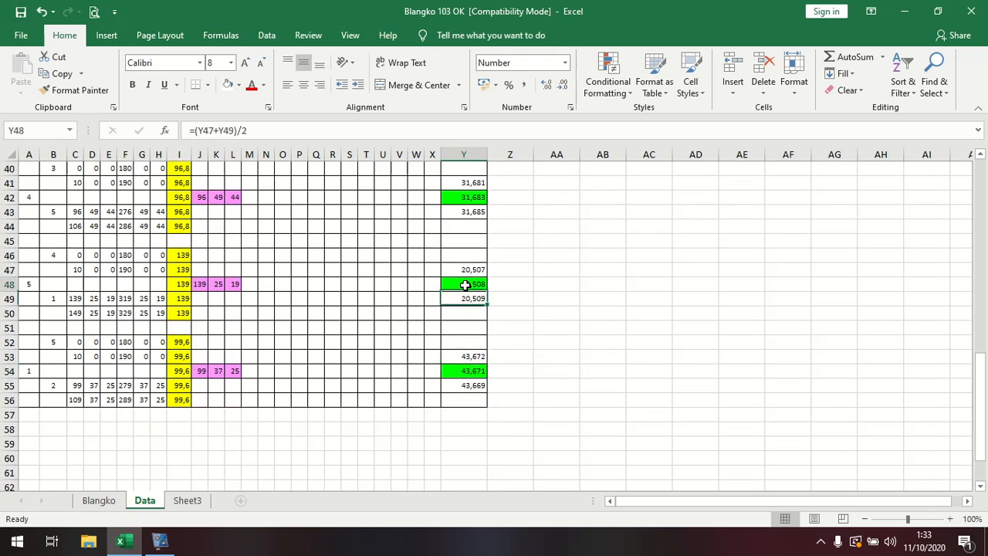
{"action": "left_click", "coordinate": [467, 199]}
{"action": "scroll", "coordinate": [467, 199], "scroll_direction": "up", "scroll_amount": 3}
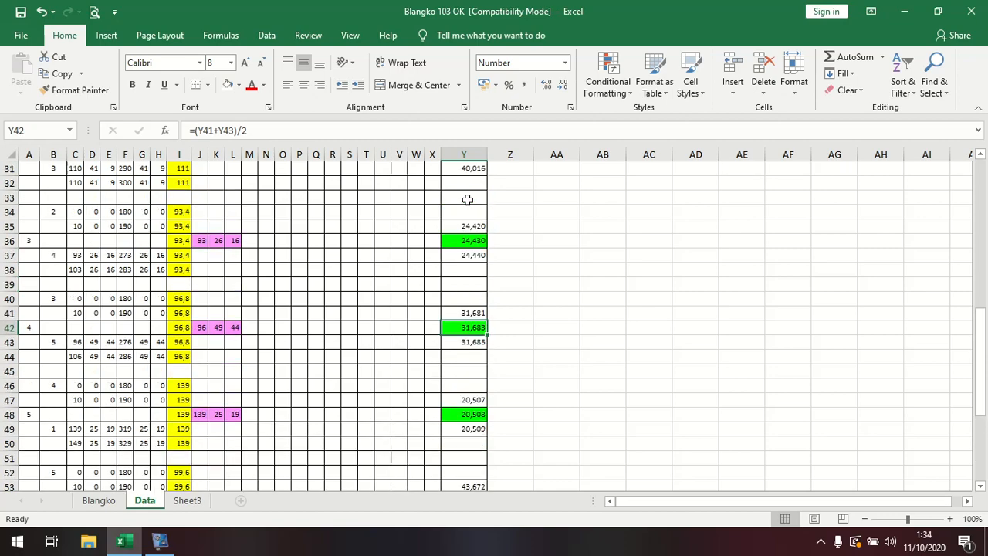
{"action": "left_click", "coordinate": [467, 242]}
- Look over the DI 103 form header, the column headings and the first stations' rows
{"action": "scroll", "coordinate": [468, 249], "scroll_direction": "up", "scroll_amount": 9}
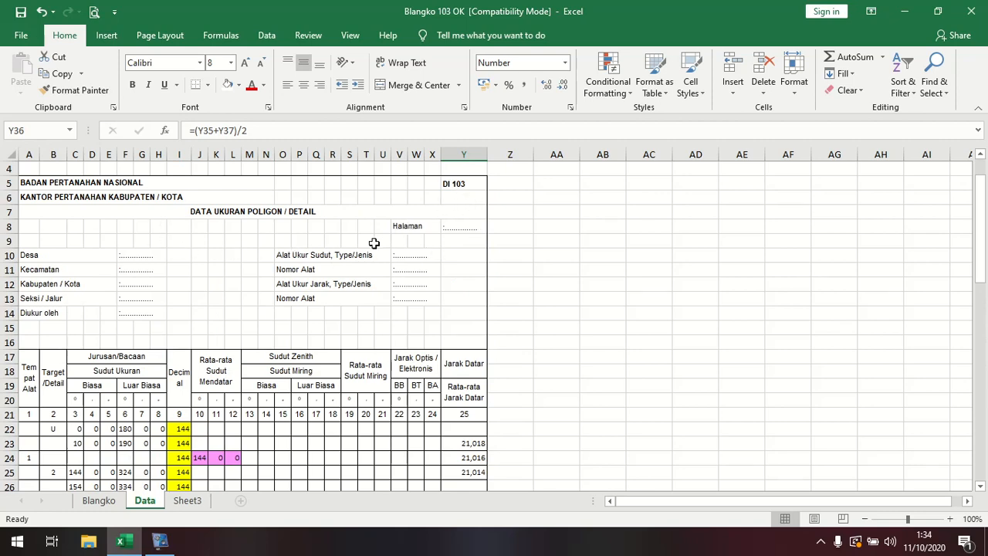
{"action": "scroll", "coordinate": [333, 264], "scroll_direction": "down", "scroll_amount": 3}
{"action": "scroll", "coordinate": [333, 264], "scroll_direction": "down", "scroll_amount": 1}
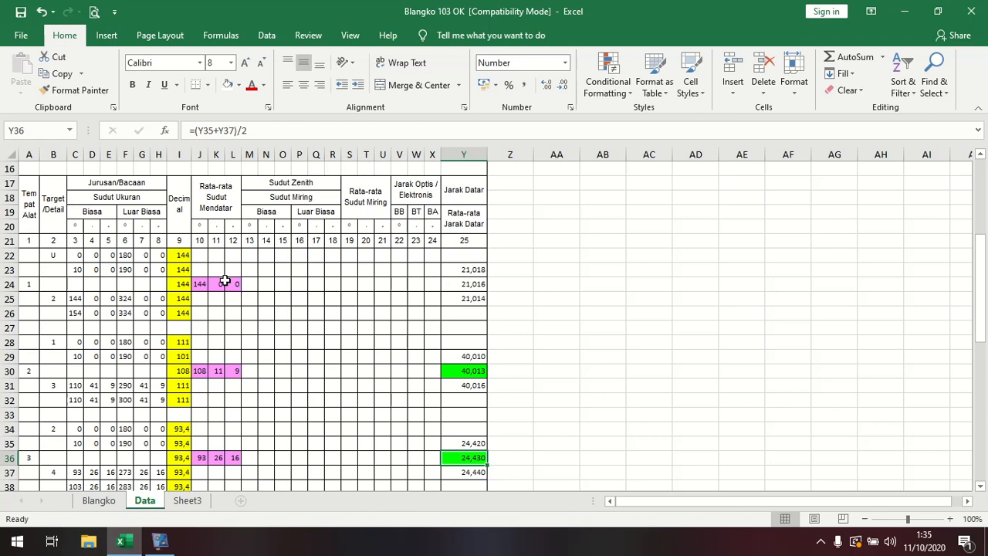
{"action": "scroll", "coordinate": [225, 280], "scroll_direction": "up", "scroll_amount": 5}
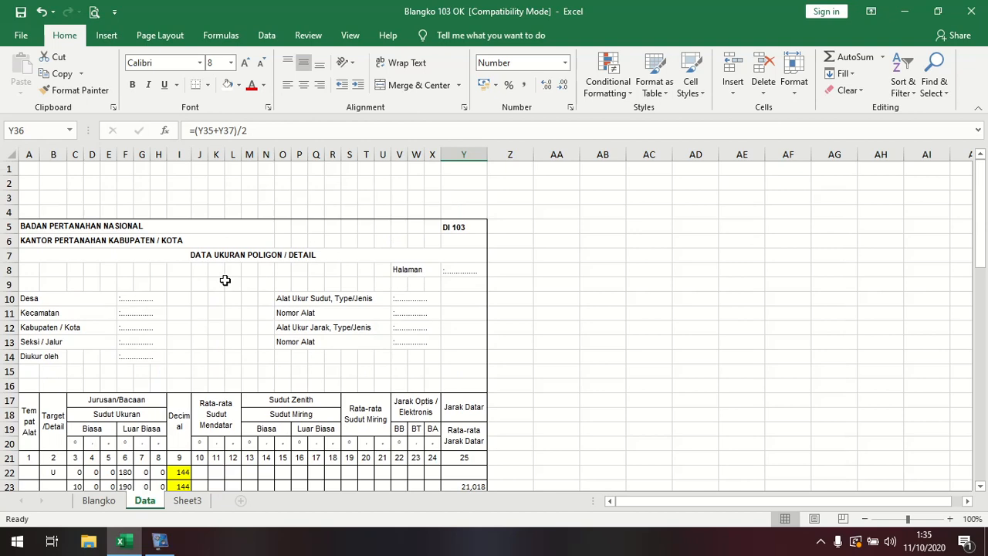
{"action": "scroll", "coordinate": [225, 280], "scroll_direction": "down", "scroll_amount": 1}
{"action": "scroll", "coordinate": [224, 280], "scroll_direction": "up", "scroll_amount": 1}
{"action": "scroll", "coordinate": [225, 280], "scroll_direction": "down", "scroll_amount": 1}
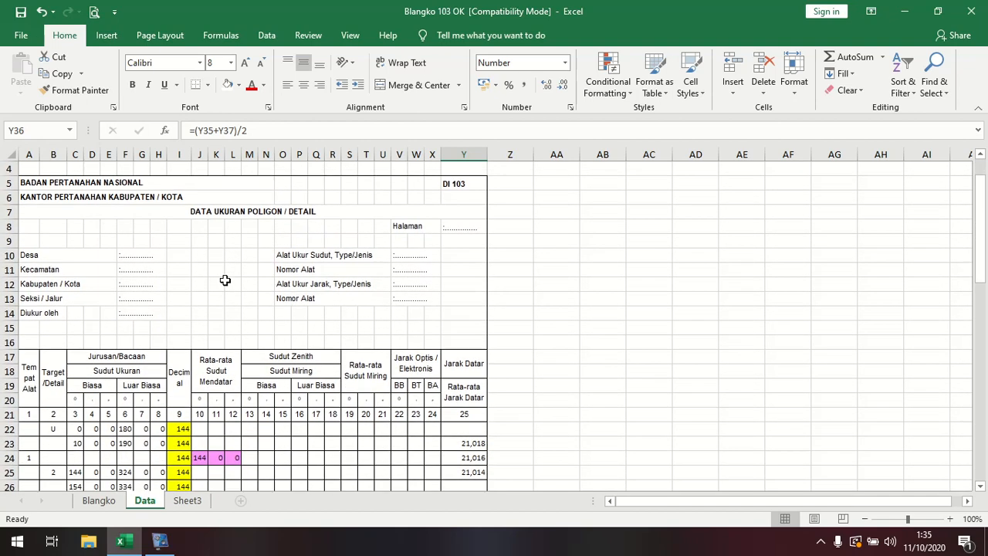
{"action": "scroll", "coordinate": [225, 281], "scroll_direction": "down", "scroll_amount": 2}
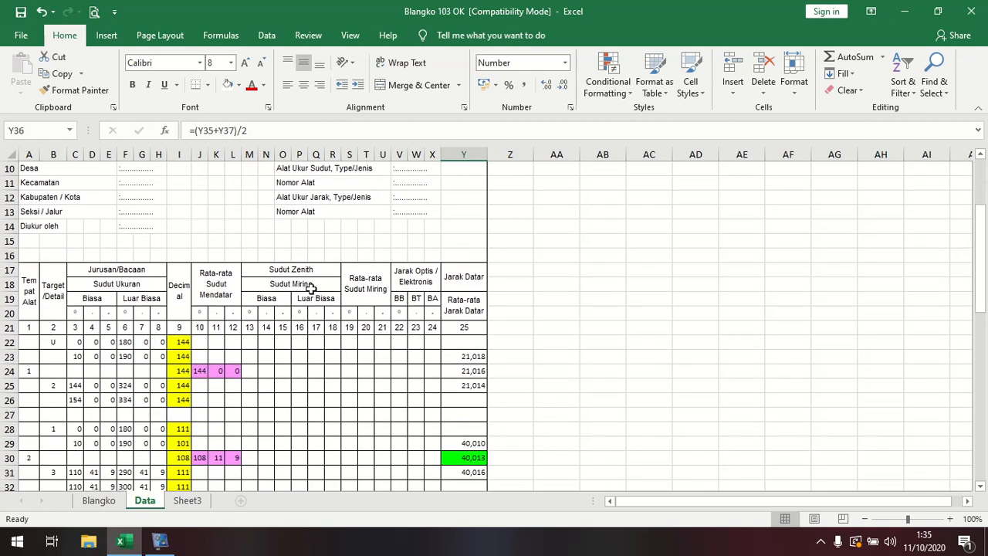
{"action": "scroll", "coordinate": [311, 290], "scroll_direction": "up", "scroll_amount": 3}
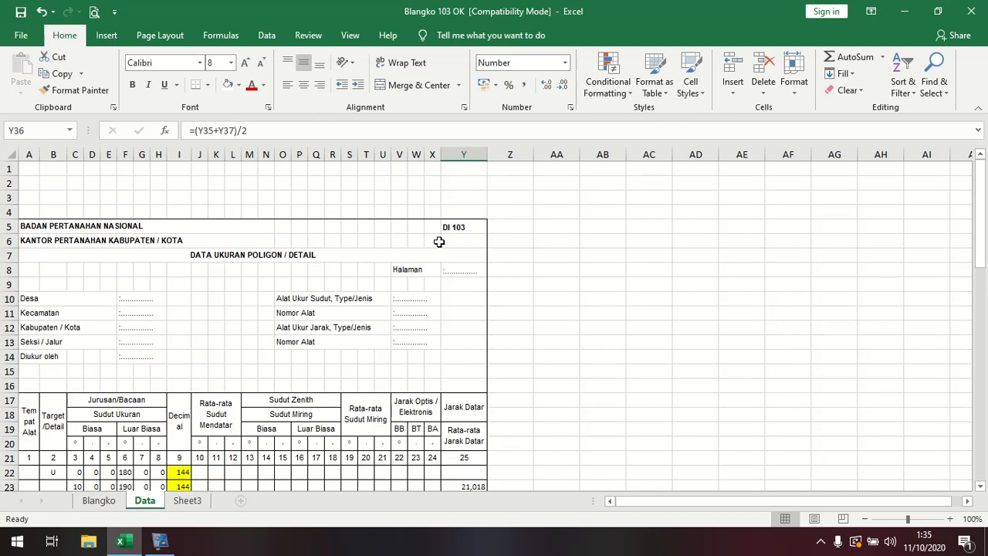
{"action": "scroll", "coordinate": [366, 272], "scroll_direction": "down", "scroll_amount": 1}
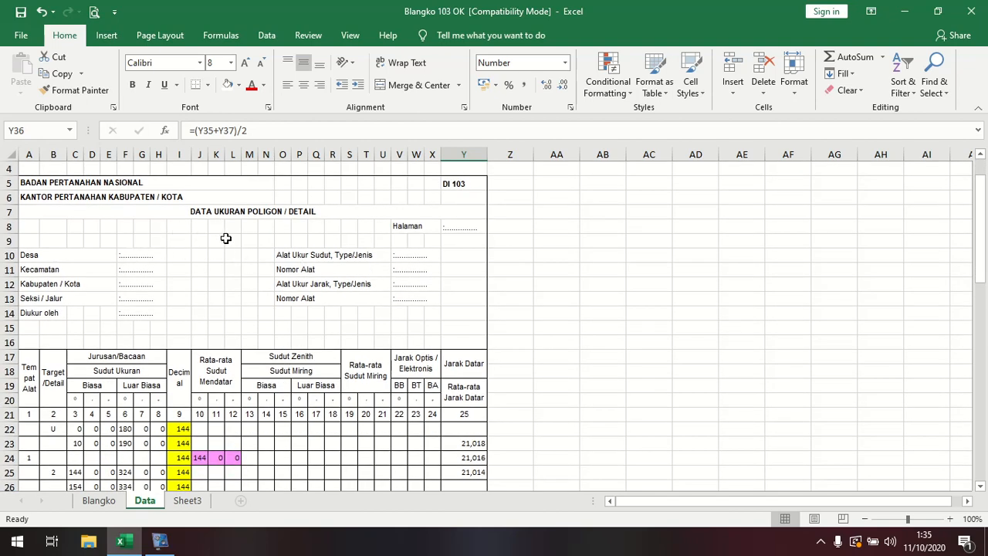
- Review the completed DI 103 data sheet from the form header down to the last station's rows
{"action": "scroll", "coordinate": [234, 232], "scroll_direction": "down", "scroll_amount": 1}
{"action": "scroll", "coordinate": [235, 231], "scroll_direction": "down", "scroll_amount": 12}
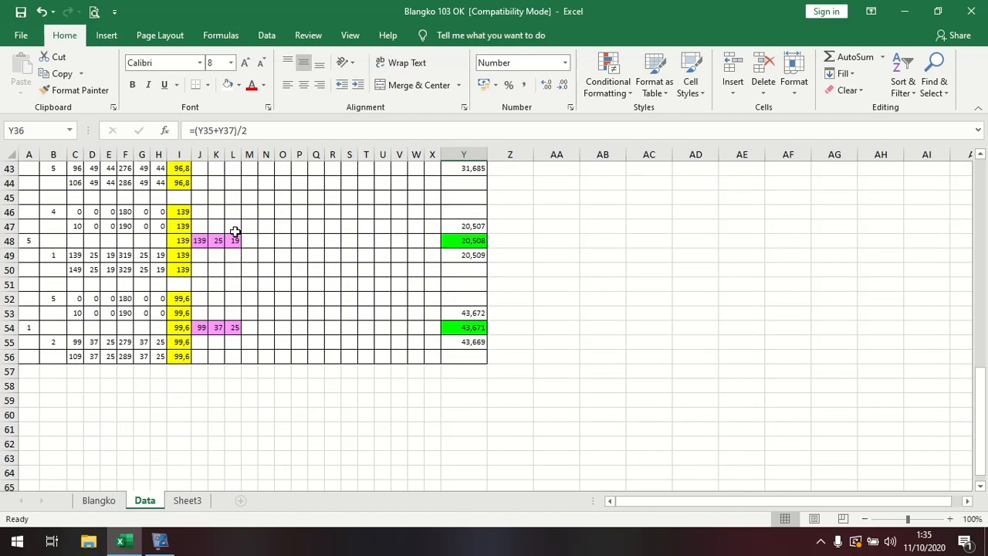
{"action": "scroll", "coordinate": [235, 231], "scroll_direction": "up", "scroll_amount": 8}
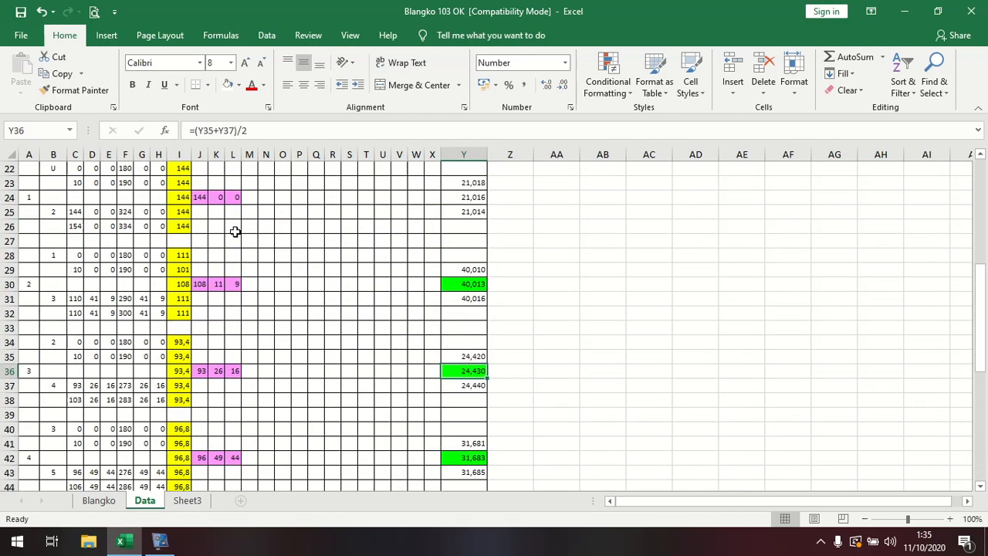
{"action": "scroll", "coordinate": [236, 231], "scroll_direction": "up", "scroll_amount": 5}
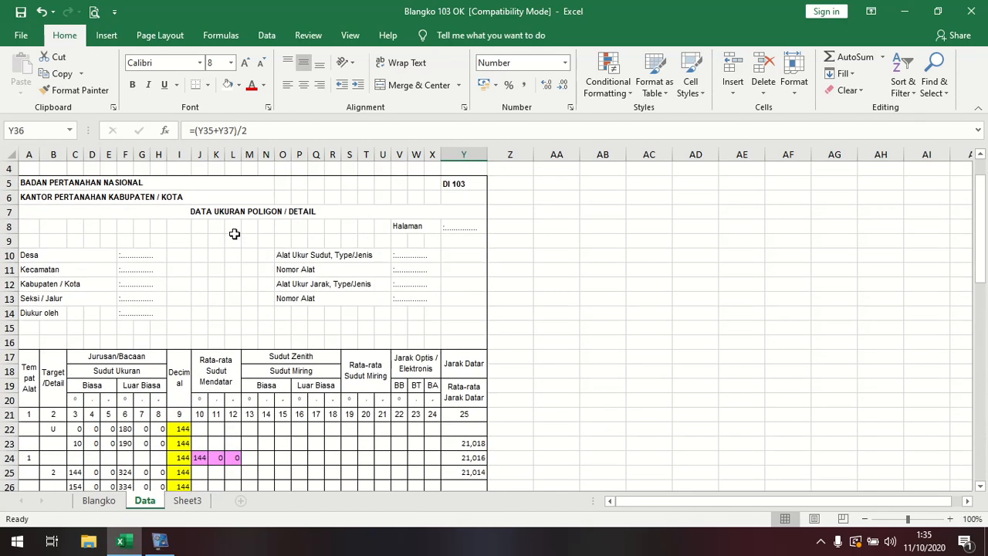
{"action": "scroll", "coordinate": [235, 233], "scroll_direction": "up", "scroll_amount": 1}
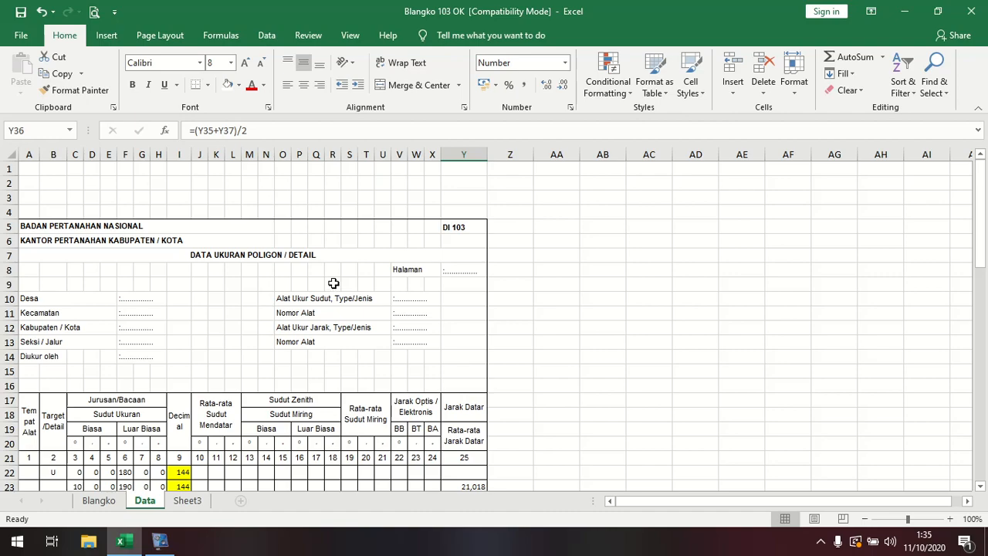
{"action": "scroll", "coordinate": [579, 296], "scroll_direction": "down", "scroll_amount": 5}
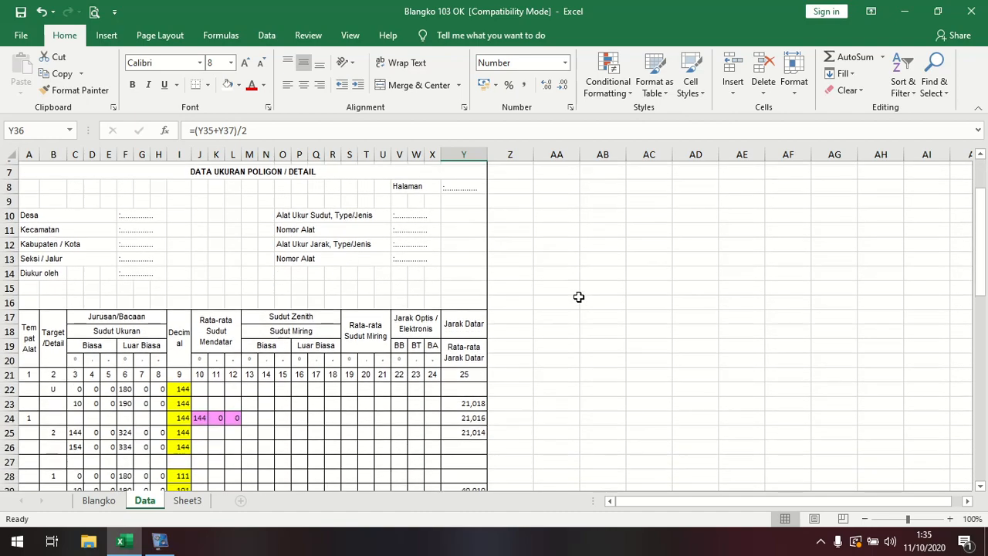
{"action": "scroll", "coordinate": [579, 296], "scroll_direction": "down", "scroll_amount": 4}
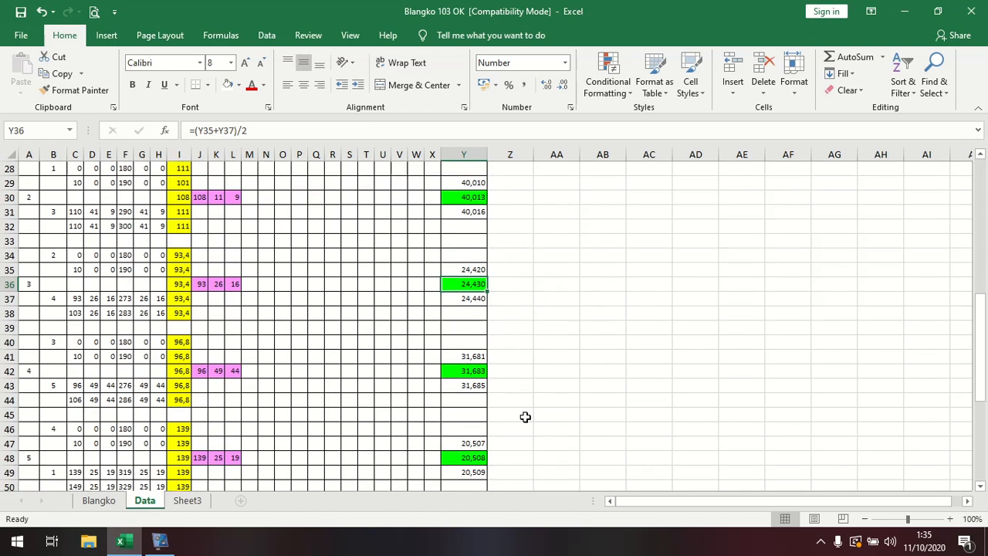
{"action": "left_click", "coordinate": [162, 542]}
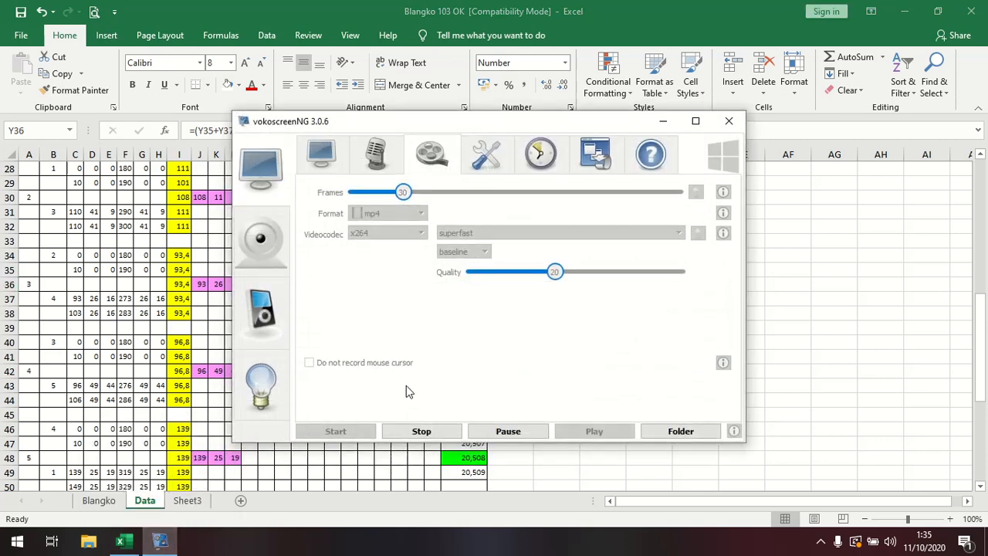